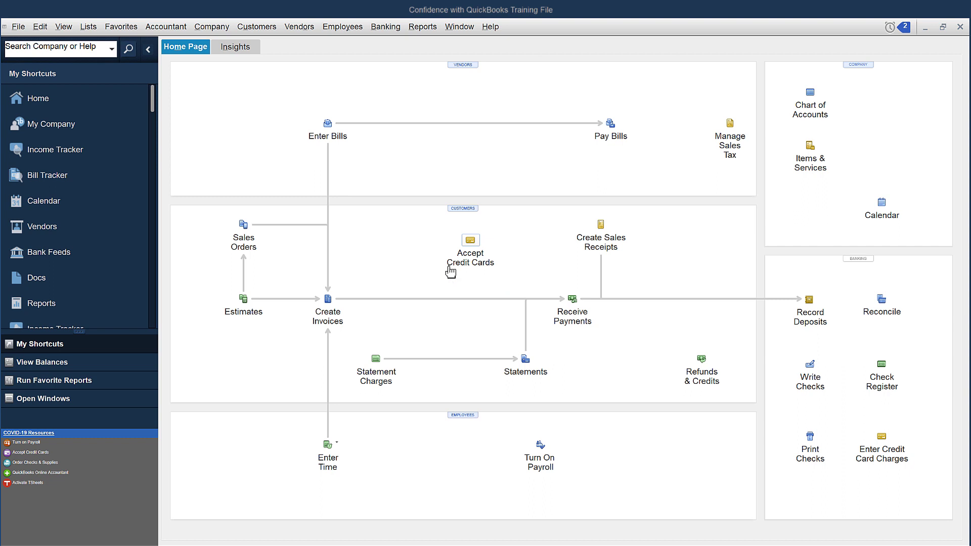
Open the Chart of Accounts, scroll to the bottom of the account list, and open its Account menu.
left_click(93, 28)
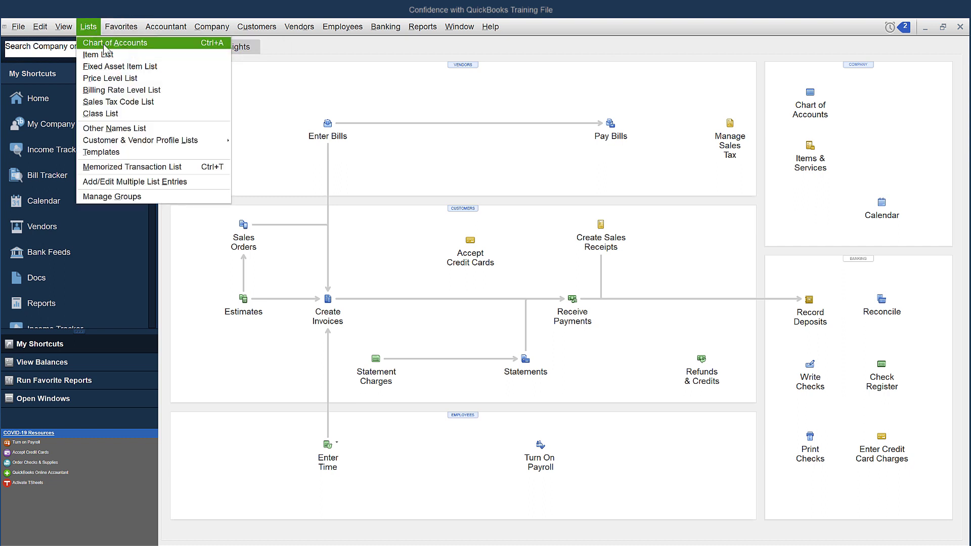
left_click(104, 46)
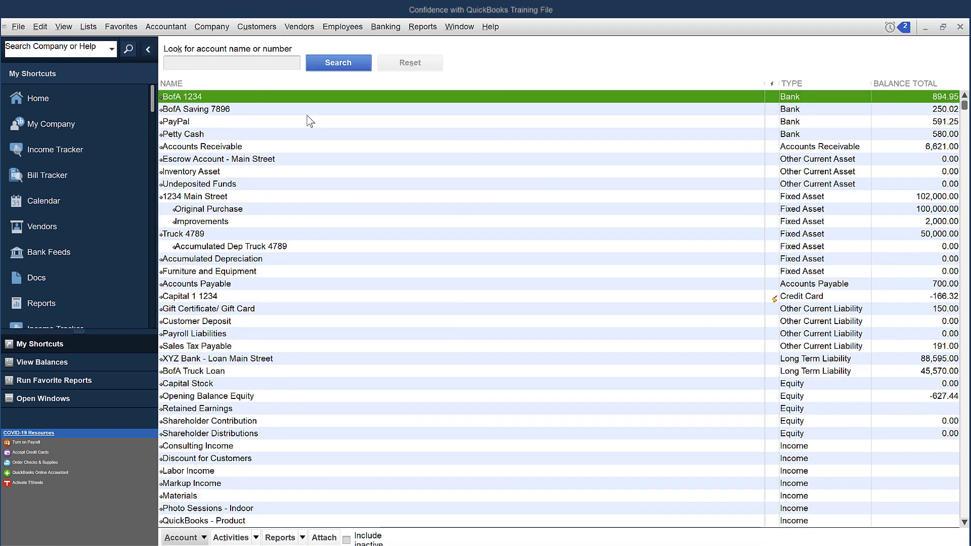
scroll(300, 377, "down", 2)
scroll(296, 378, "down", 10)
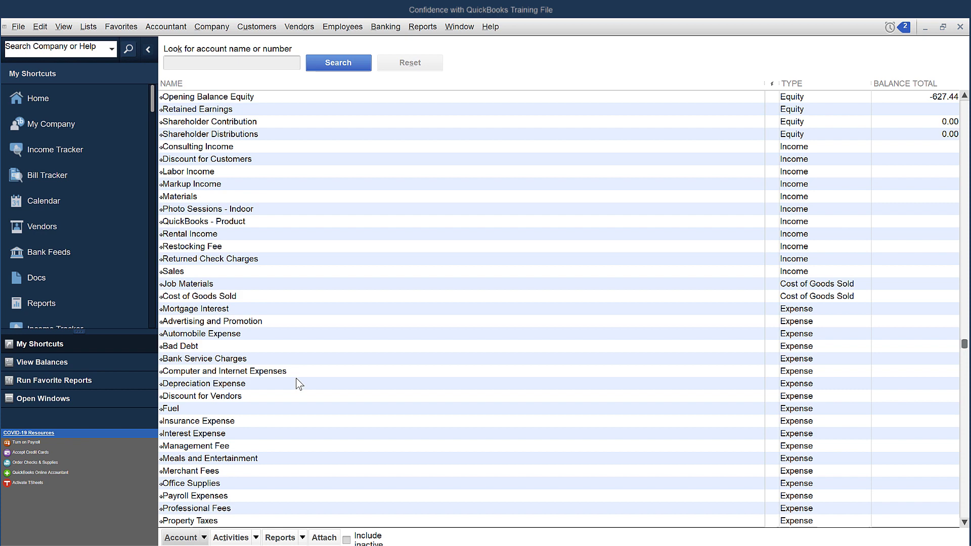
scroll(296, 378, "down", 2)
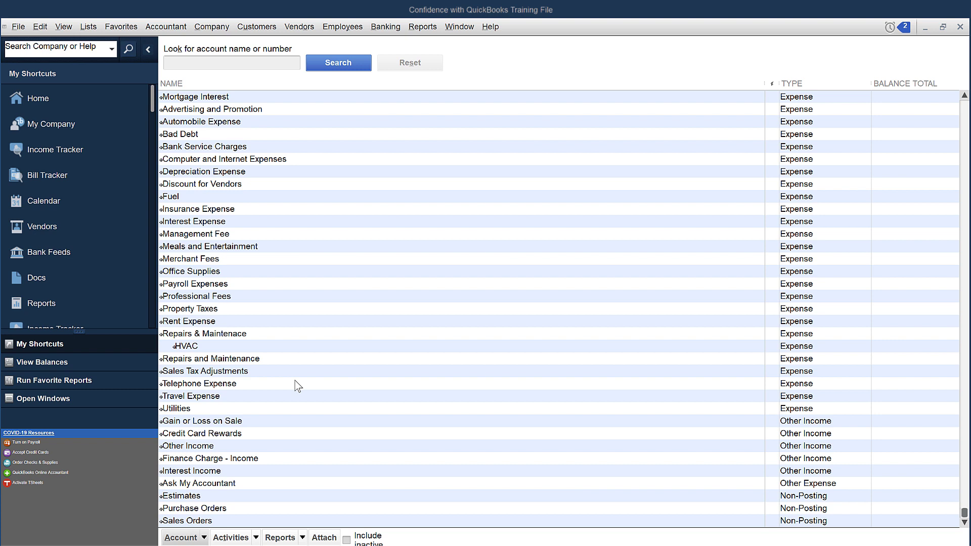
left_click(183, 537)
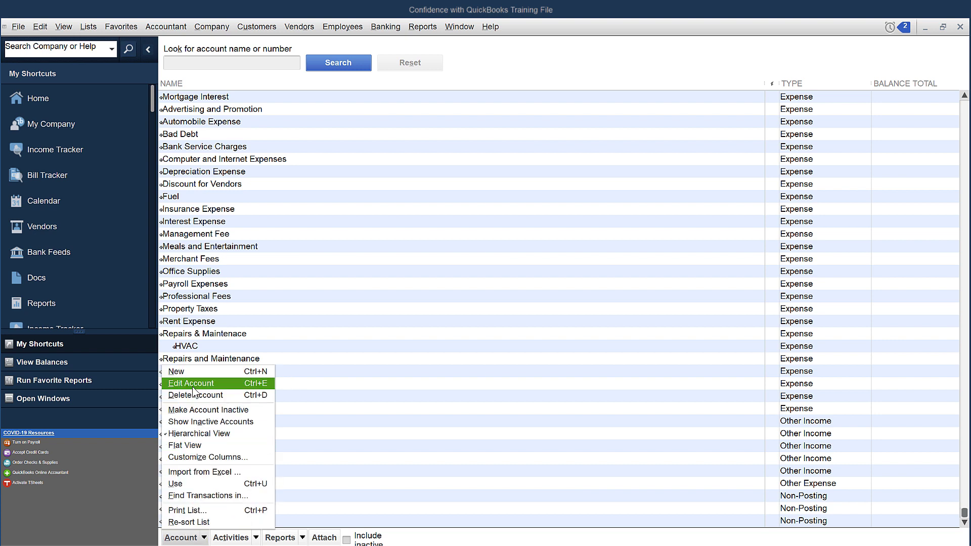
left_click(91, 27)
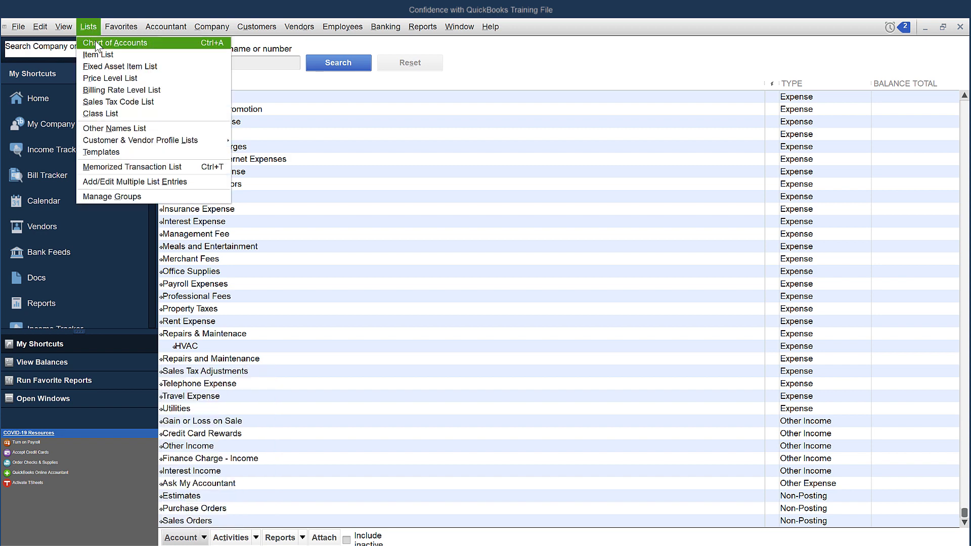
left_click(202, 538)
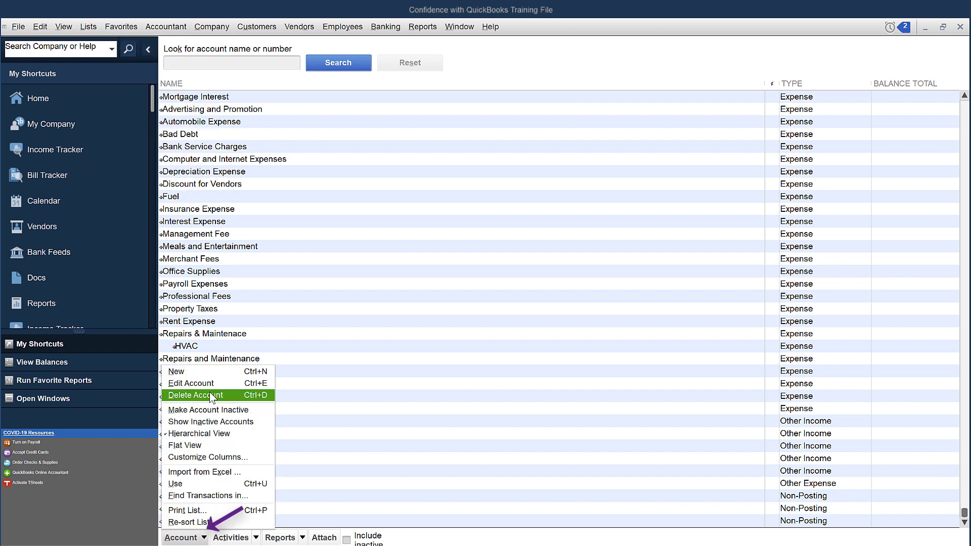
Create an Other Expense account named 'Ask My Client' and close the Chart of Accounts.
left_click(214, 376)
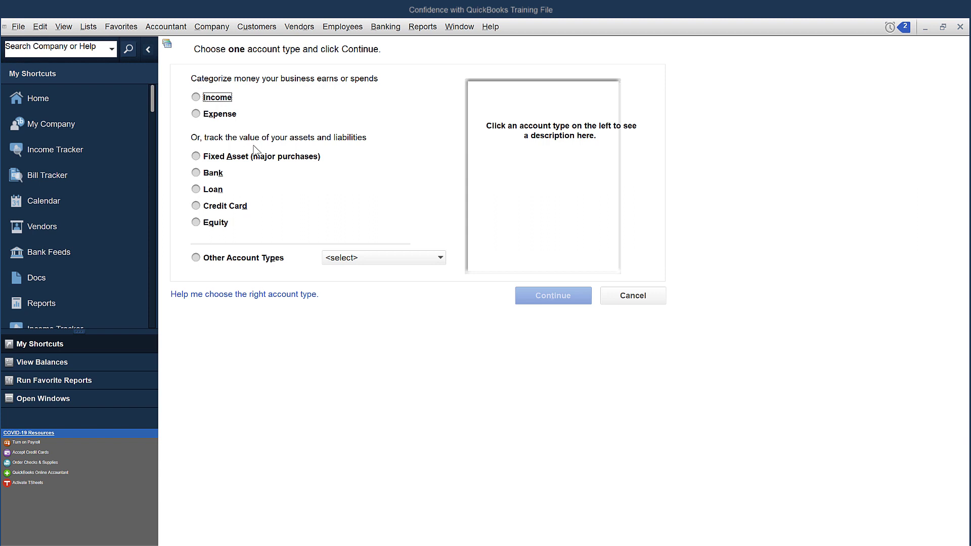
left_click(343, 256)
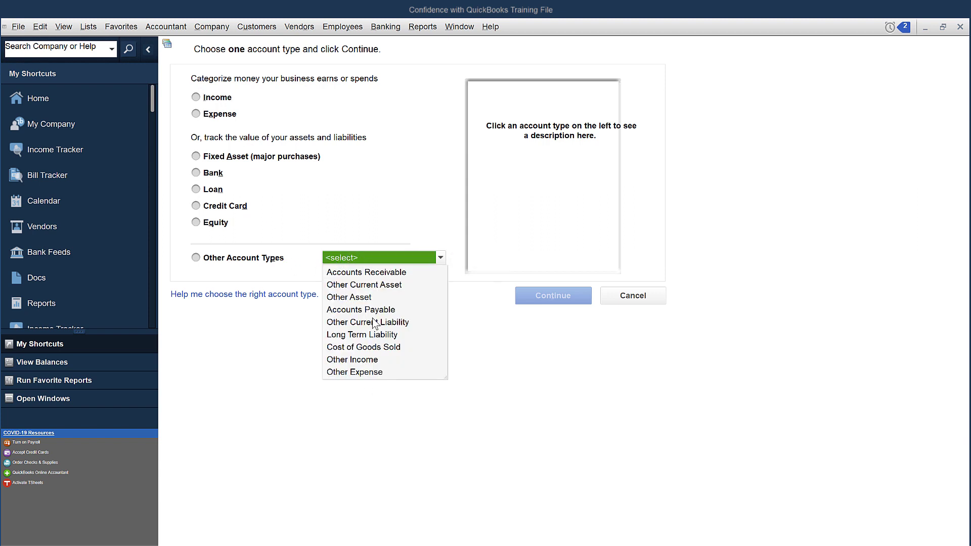
left_click(362, 372)
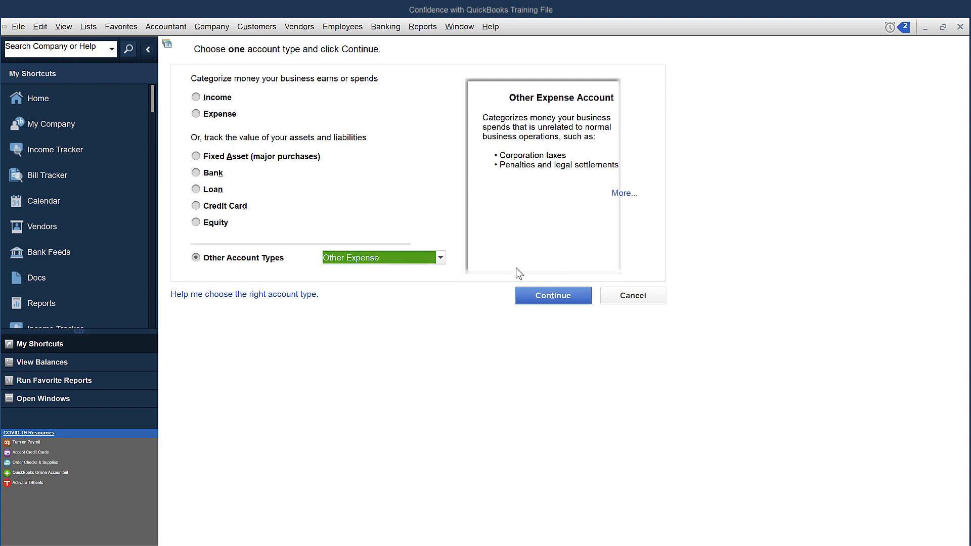
left_click(539, 295)
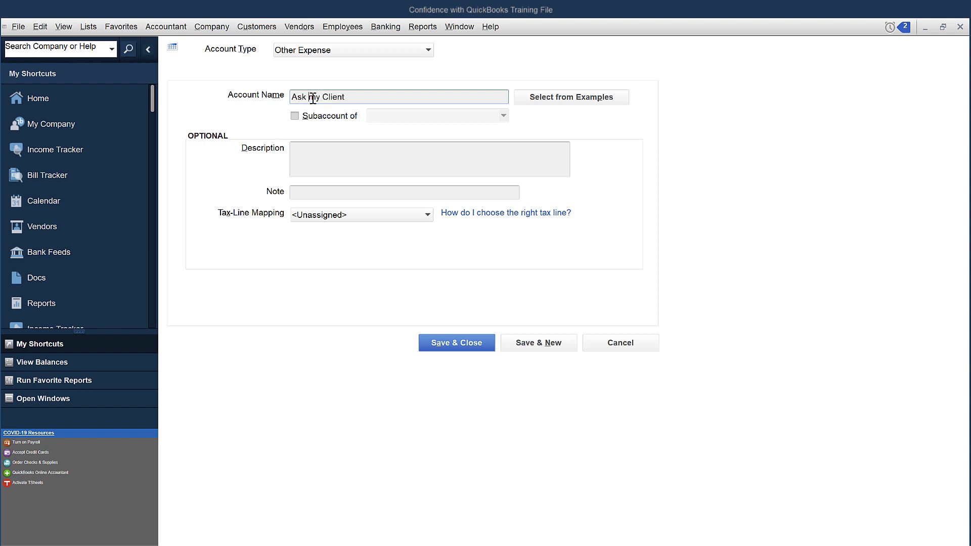
key("BackSpace")
type("M")
left_click(475, 348)
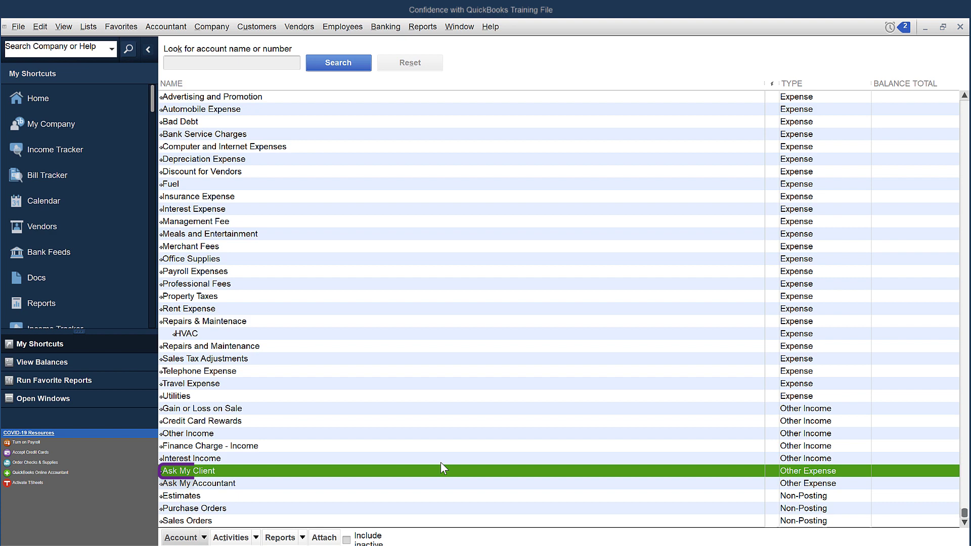
left_click(960, 27)
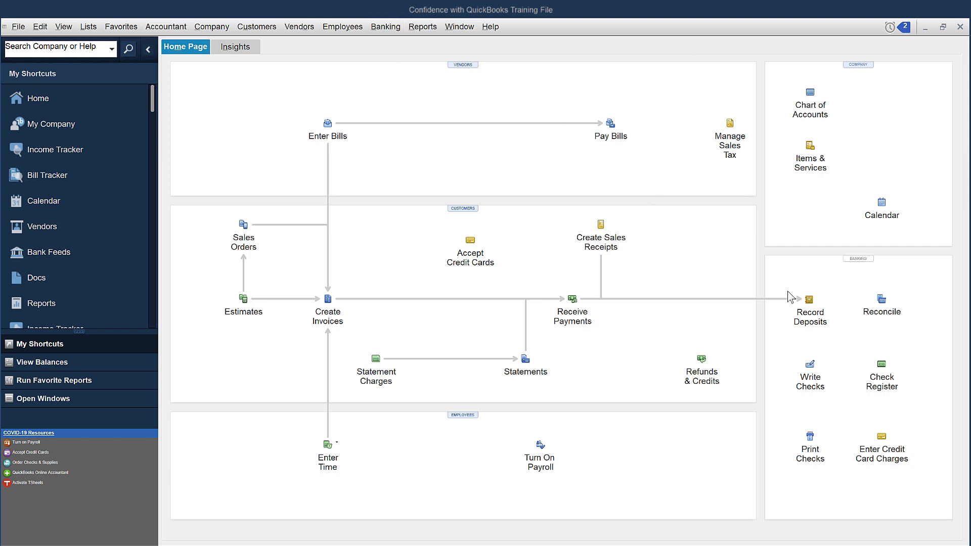
Write a new check to Ace Hardware for 105.05.
left_click(818, 386)
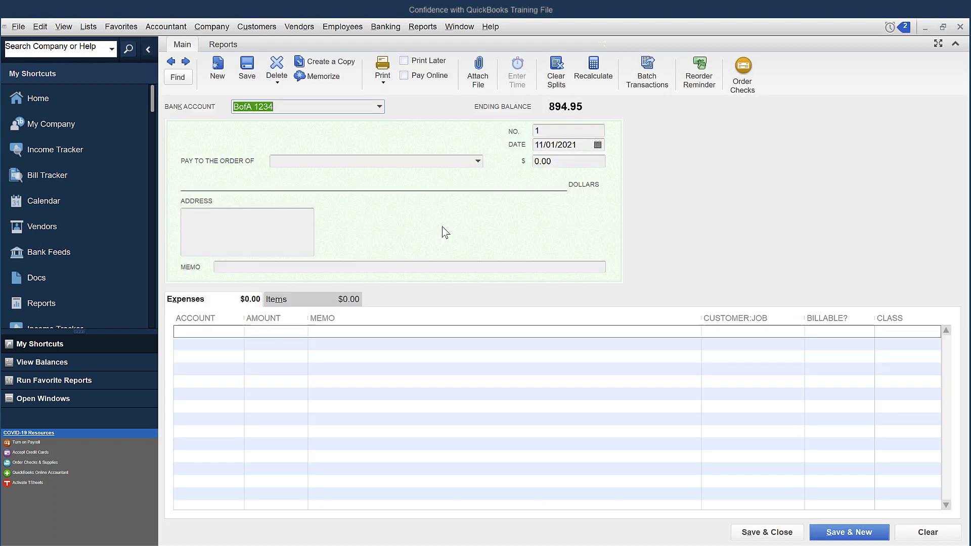
left_click(566, 131)
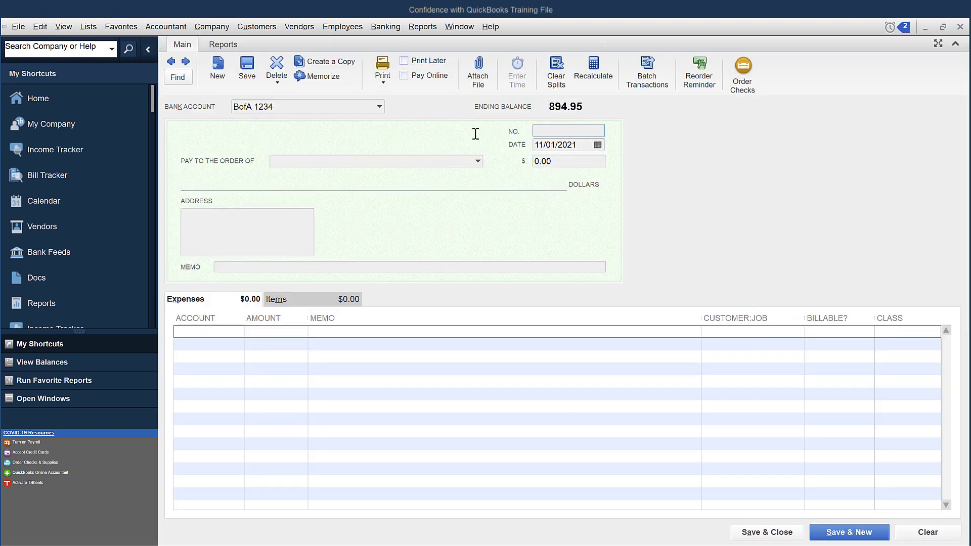
key("Tab")
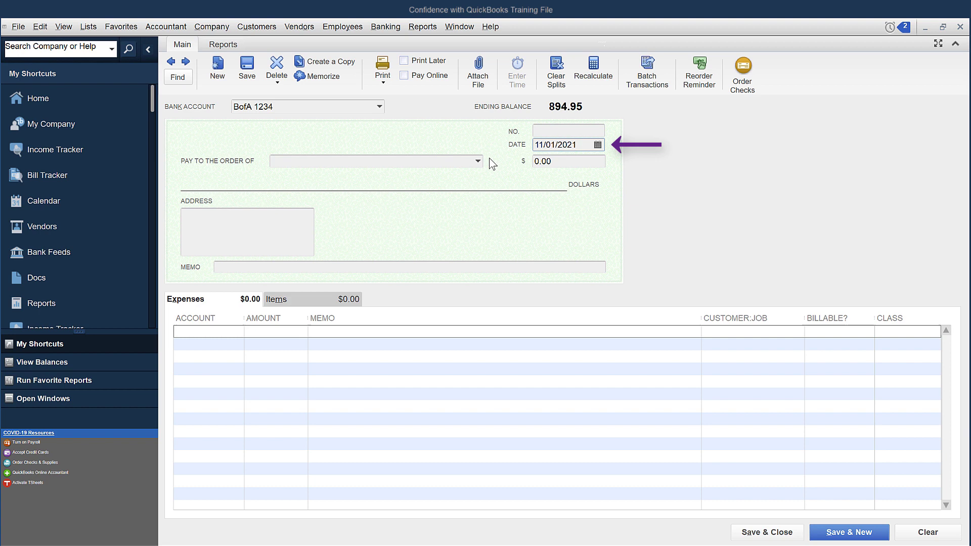
left_click(477, 161)
left_click(481, 174)
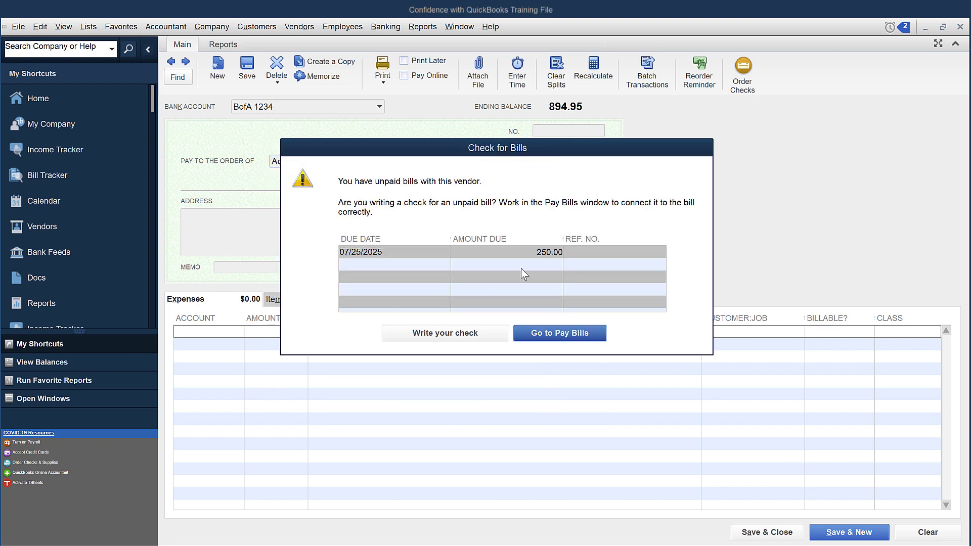
left_click(474, 329)
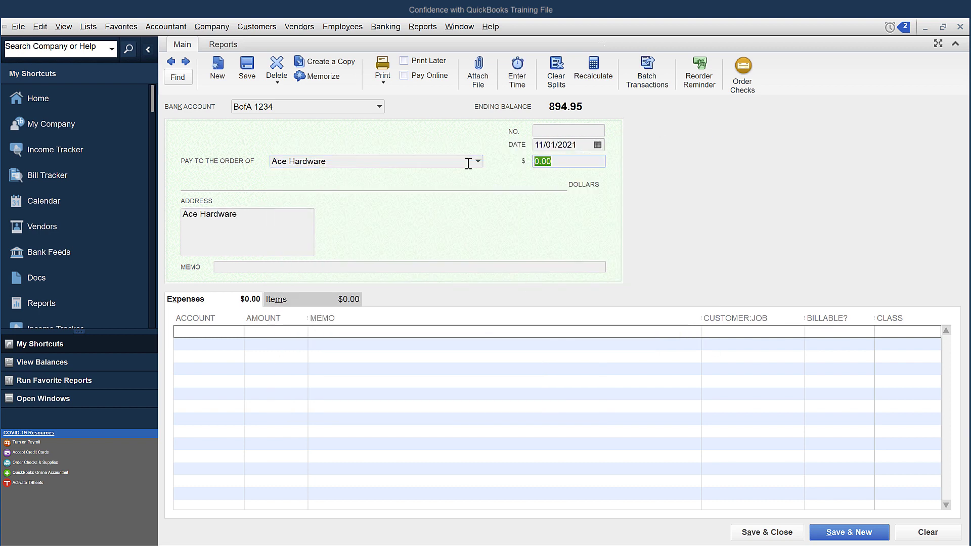
type("105.05")
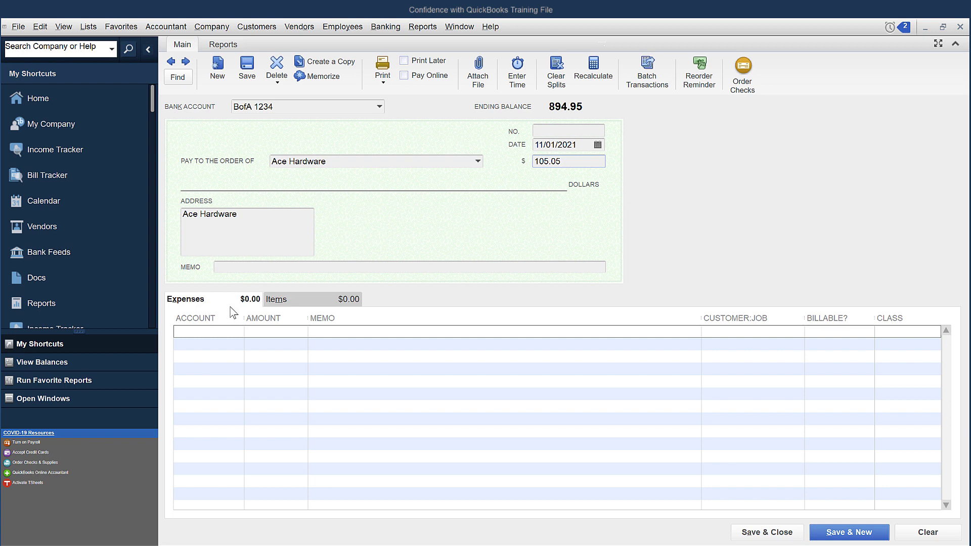
Code the check's expense line to Ask My Client and save it without classes.
left_click(225, 329)
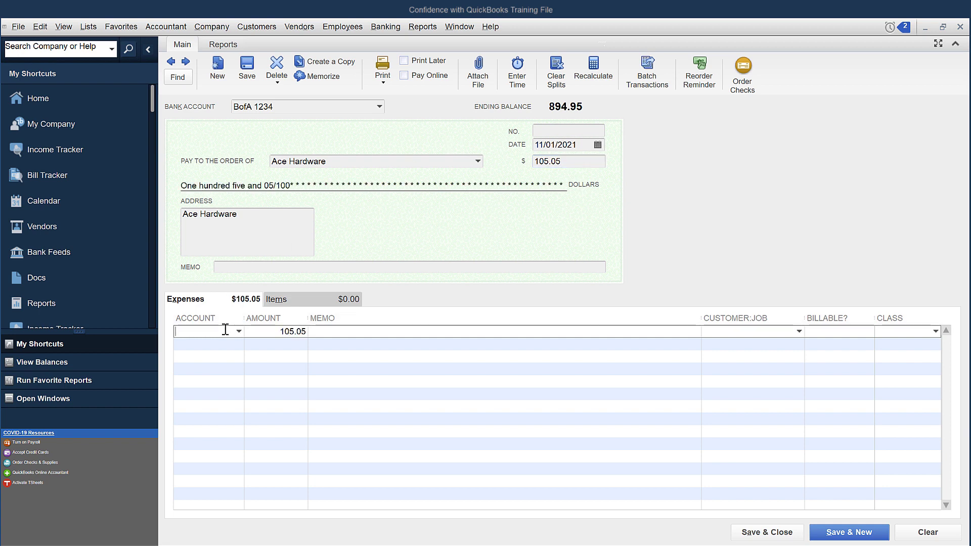
type("ant")
left_click(225, 370)
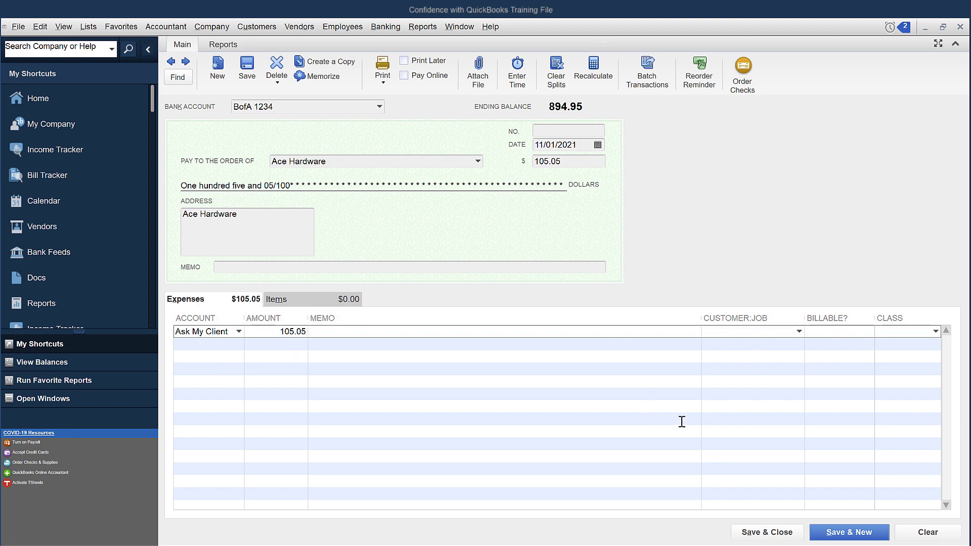
left_click(768, 534)
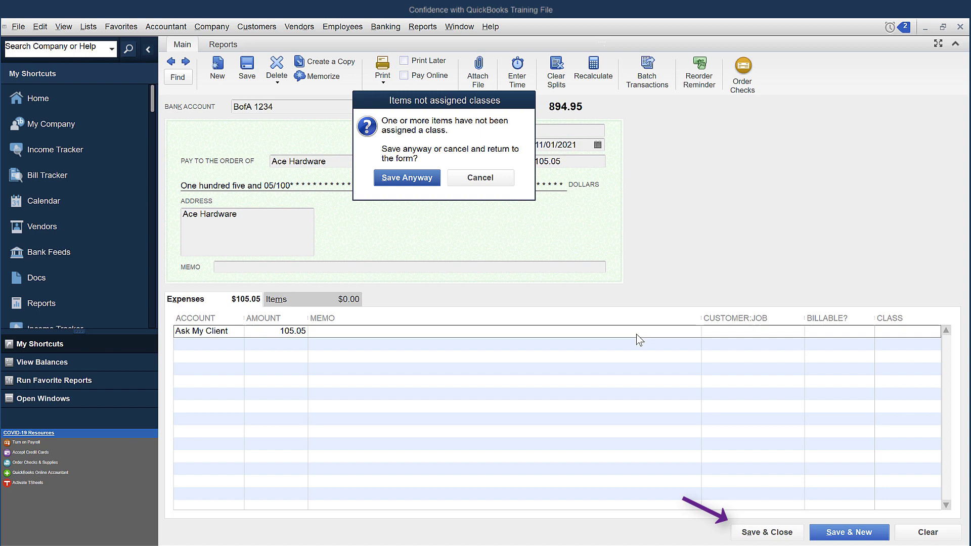
left_click(404, 177)
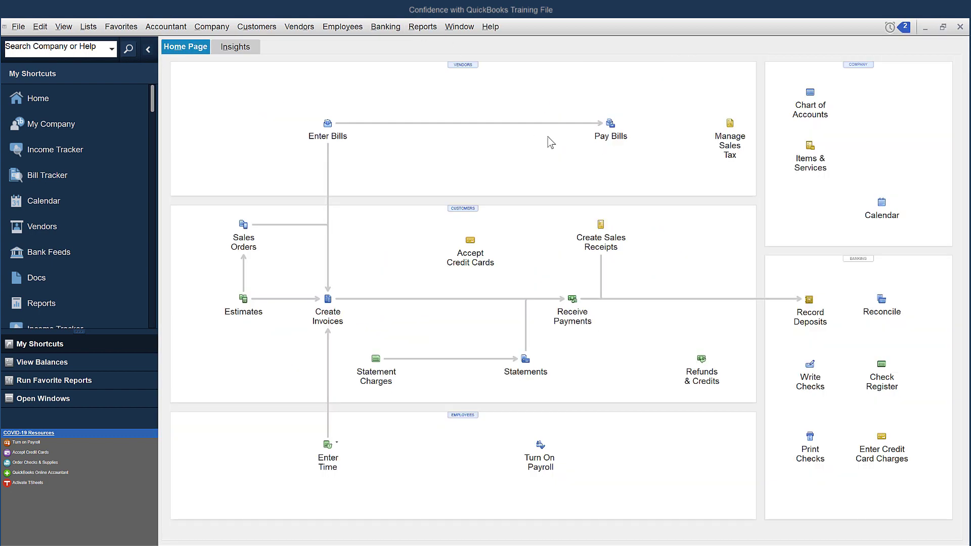
Run a Profit & Loss Standard report from 11/01/2021 to 12/31/2021.
left_click(424, 28)
mouse_move(490, 130)
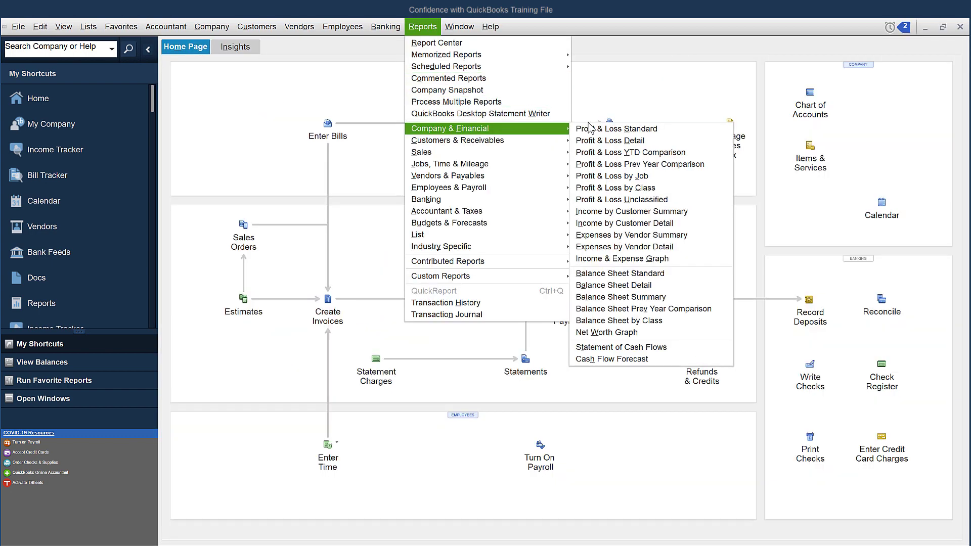
left_click(591, 129)
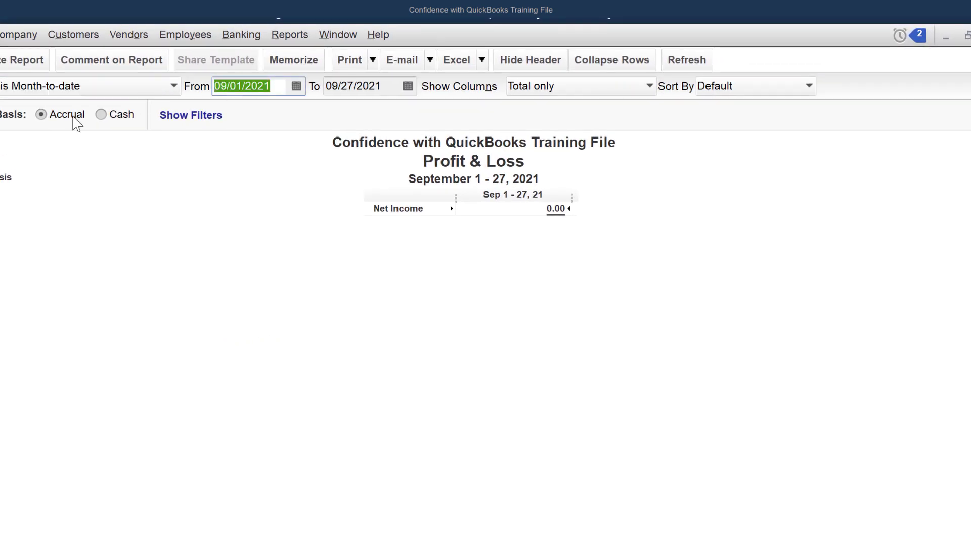
type("11/01")
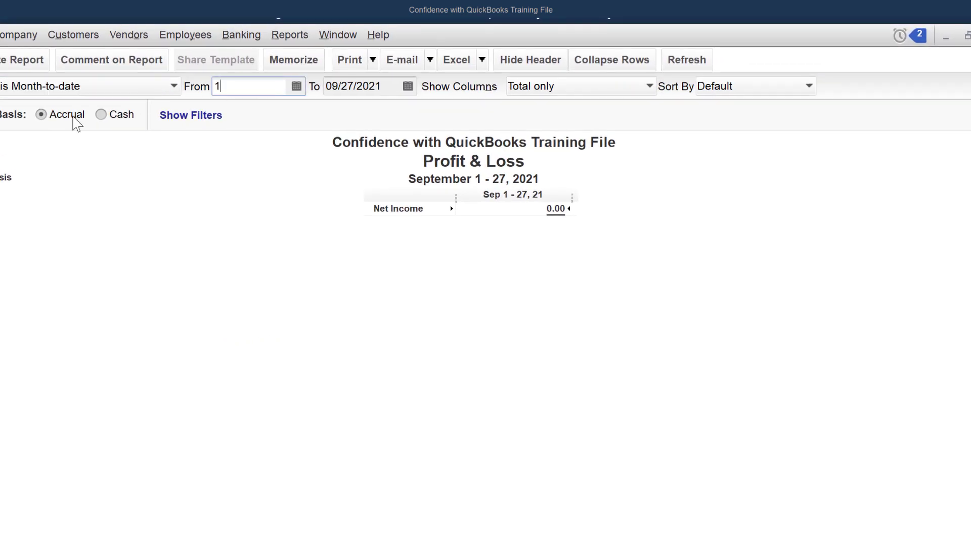
type("/2021")
key("Tab")
type("12")
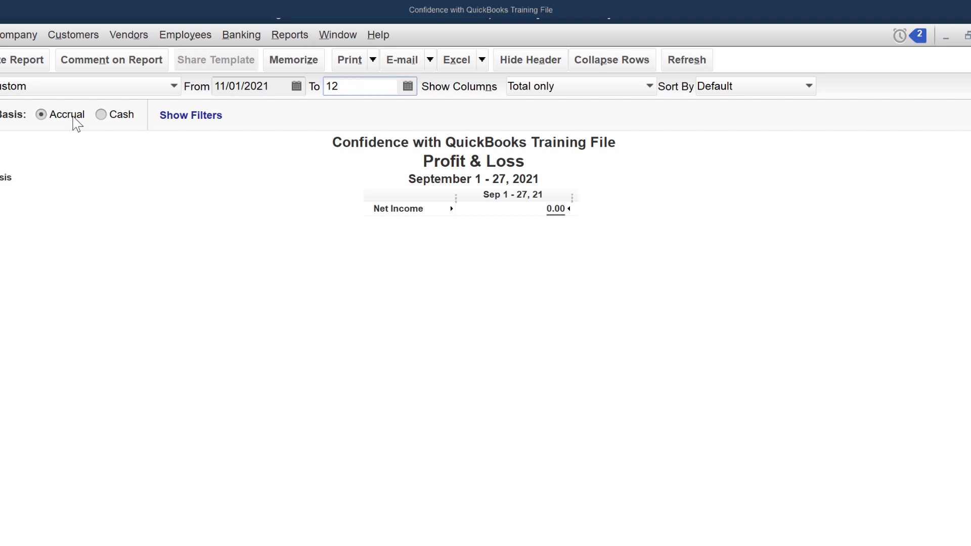
type("/31/21")
key("Tab")
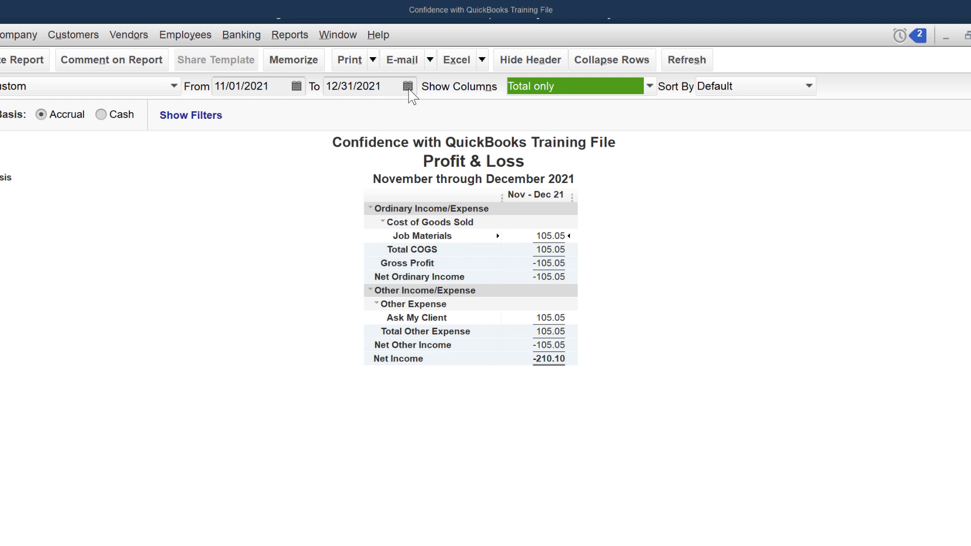
left_click(556, 318)
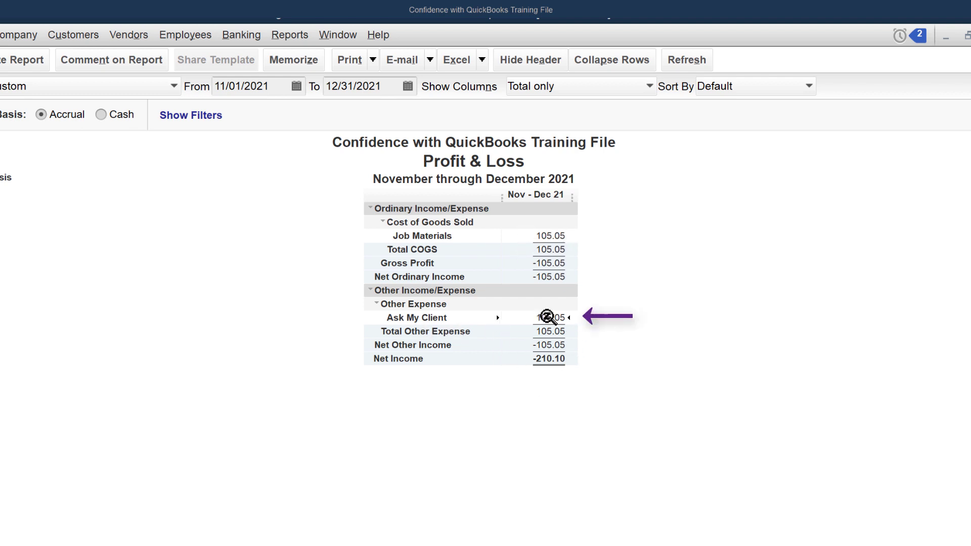
Drill from the Ask My Client amount down to the Ace Hardware check, then reopen the Chart of Accounts.
double_click(542, 316)
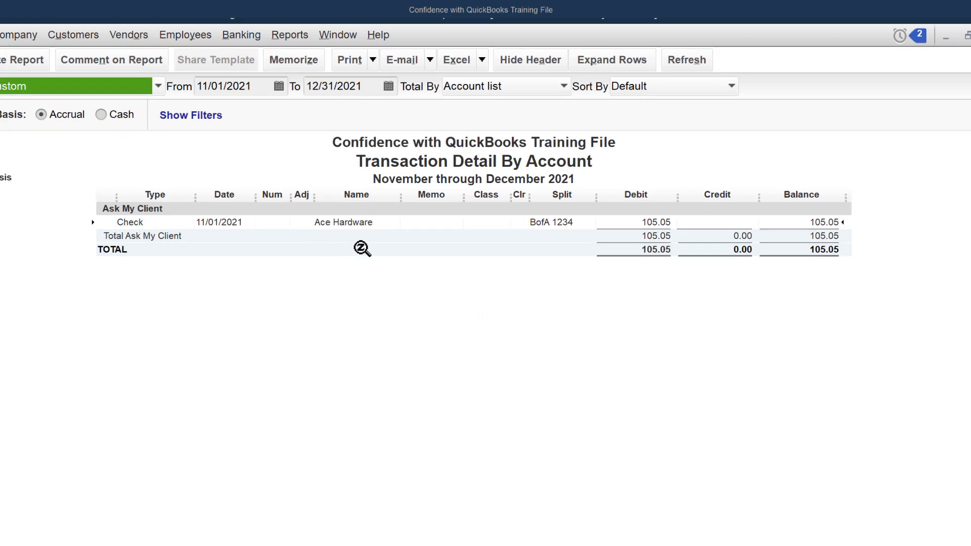
double_click(655, 224)
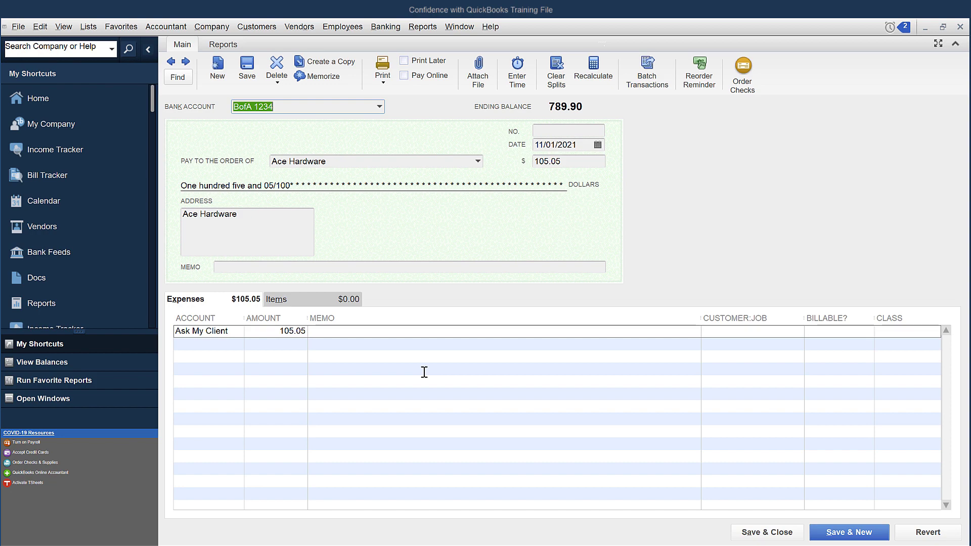
left_click(89, 27)
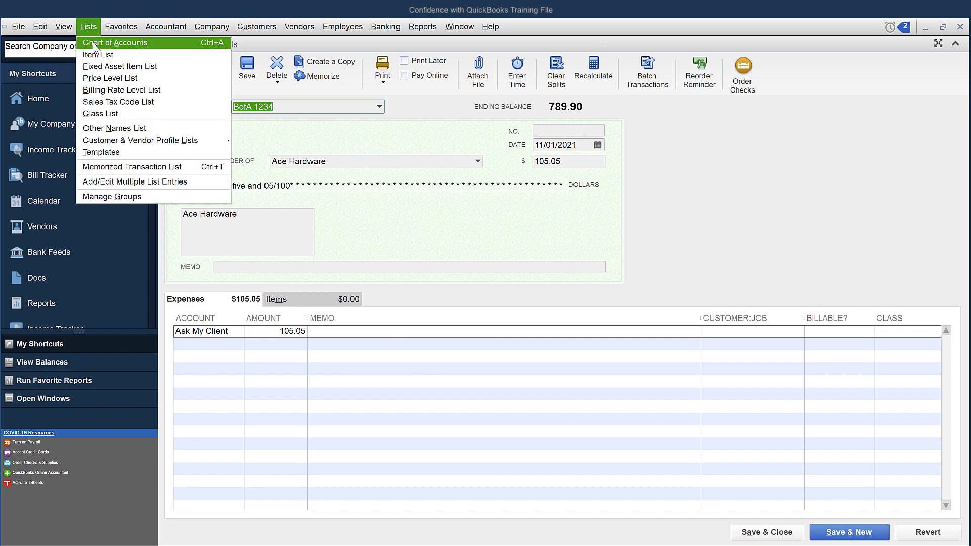
left_click(93, 43)
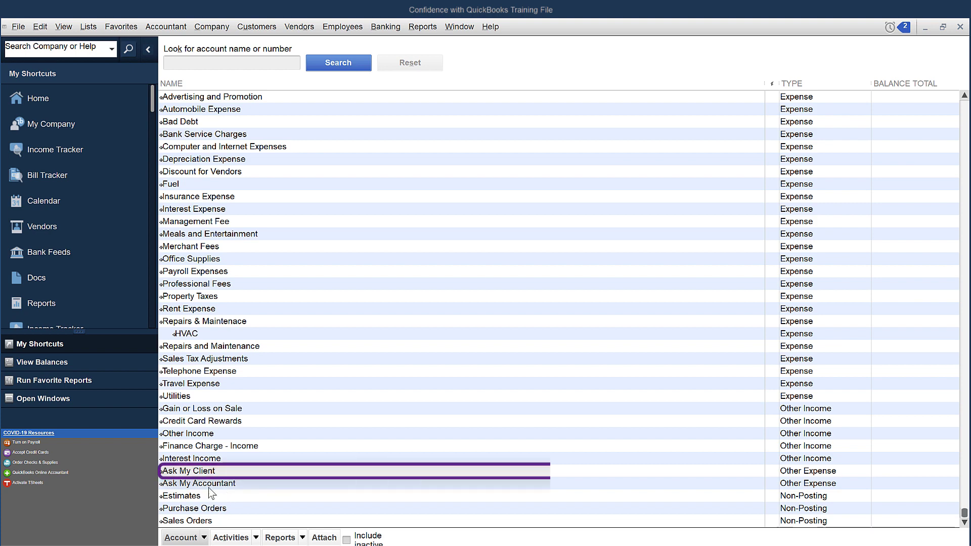
Open a QuickReport for the Ask My Client account with dates set to All.
left_click(208, 471)
double_click(207, 470)
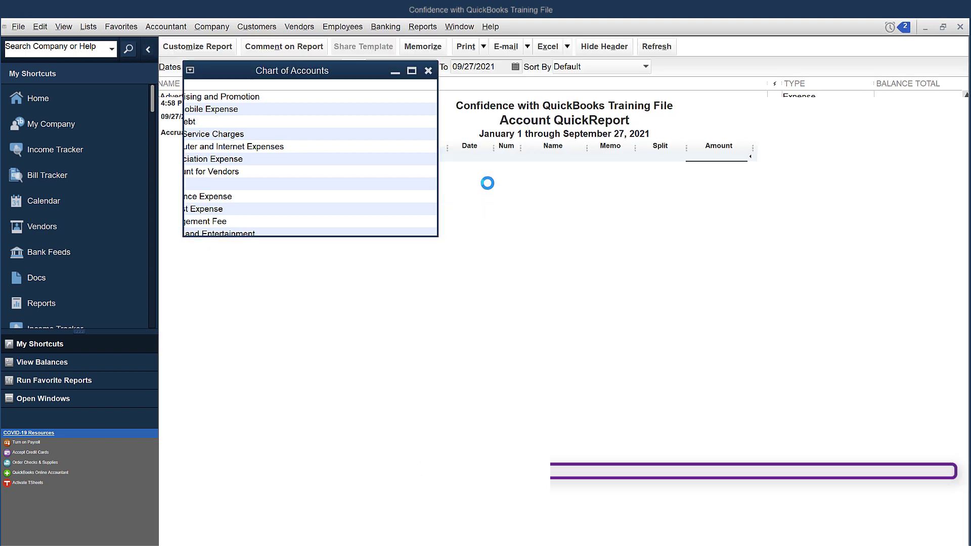
left_click(337, 66)
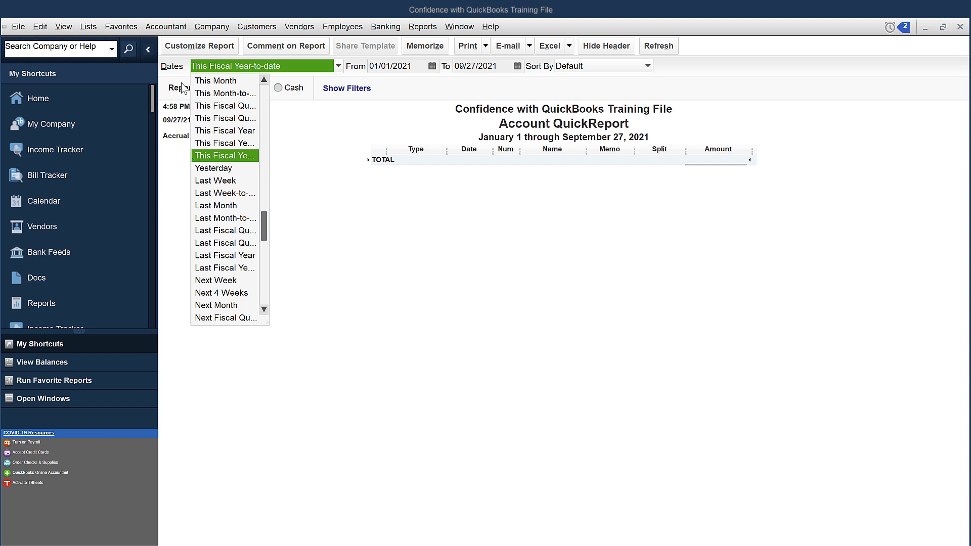
scroll(223, 101, "up", 1)
left_click(202, 78)
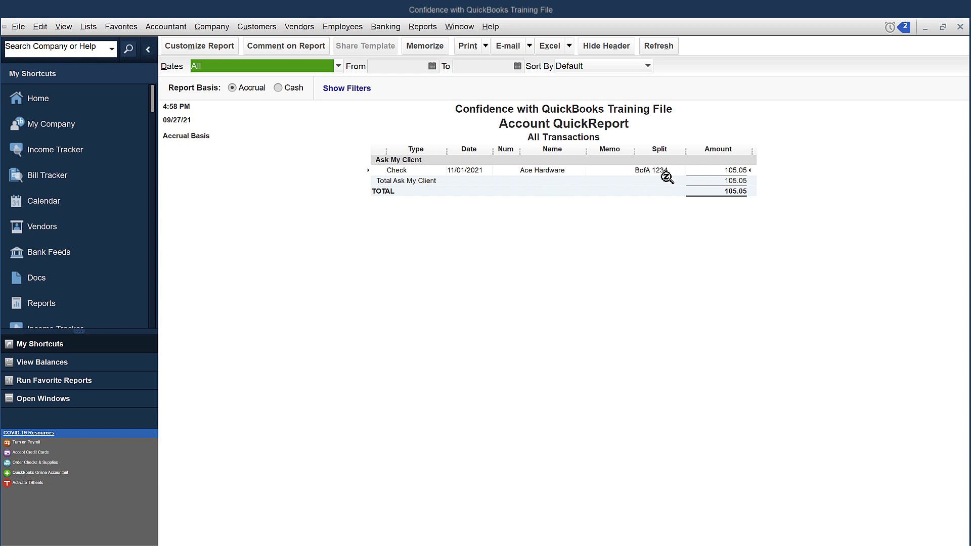
left_click(460, 26)
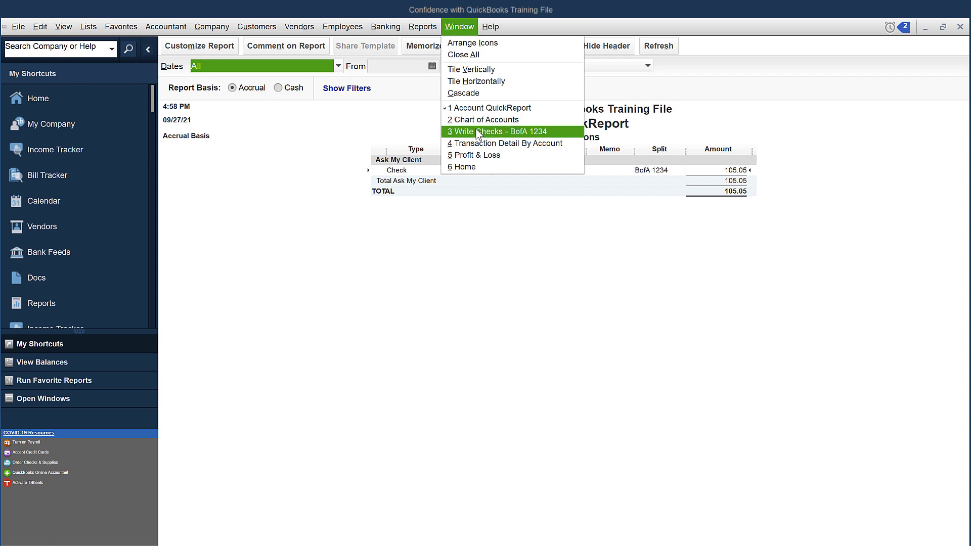
Recode the check's first line to Job Materials and add a 0.00 Ask My Client line.
left_click(478, 131)
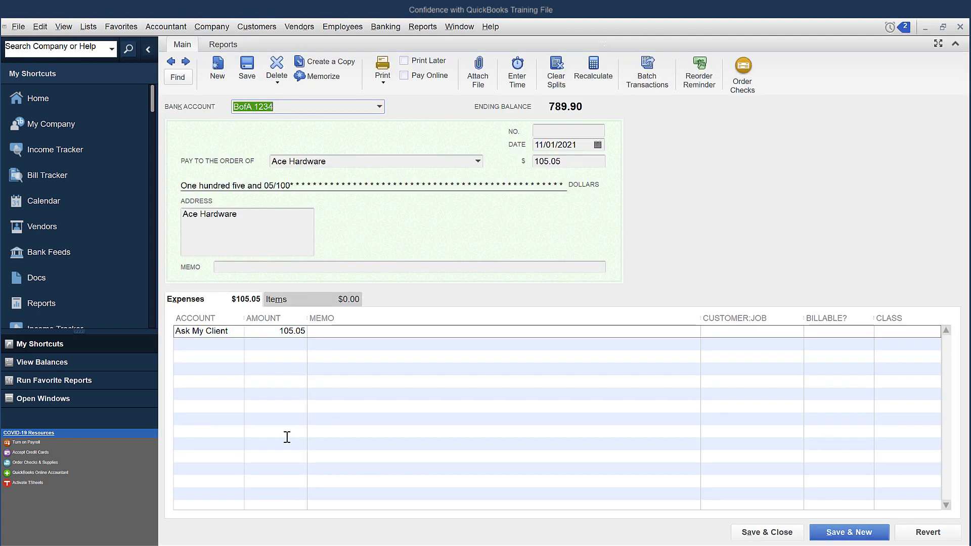
left_click(235, 333)
key("BackSpace")
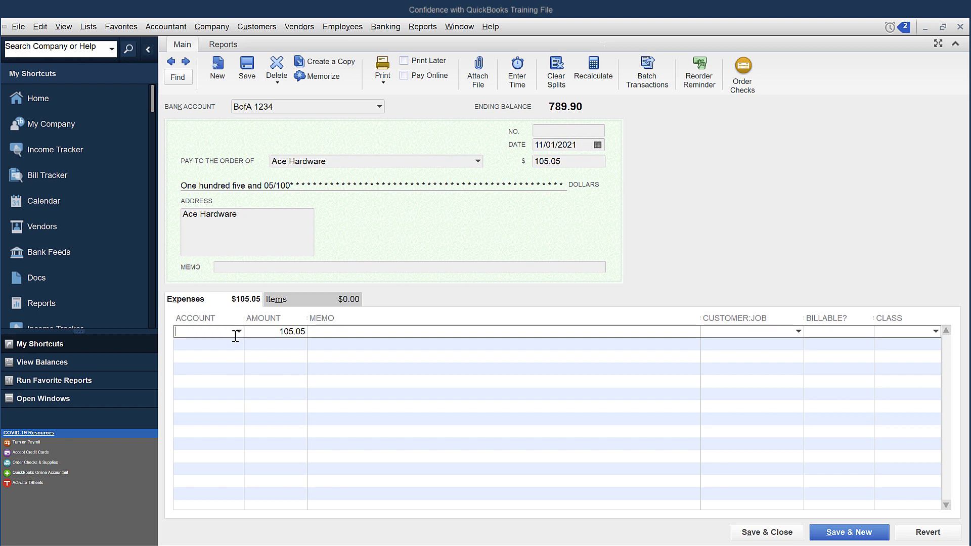
type("Job Materials")
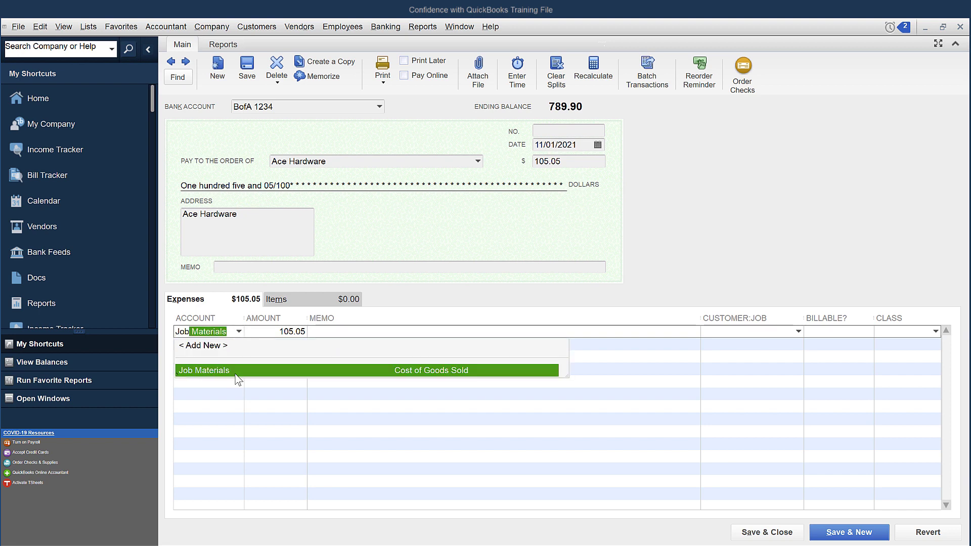
left_click(223, 369)
left_click(218, 346)
type("ask")
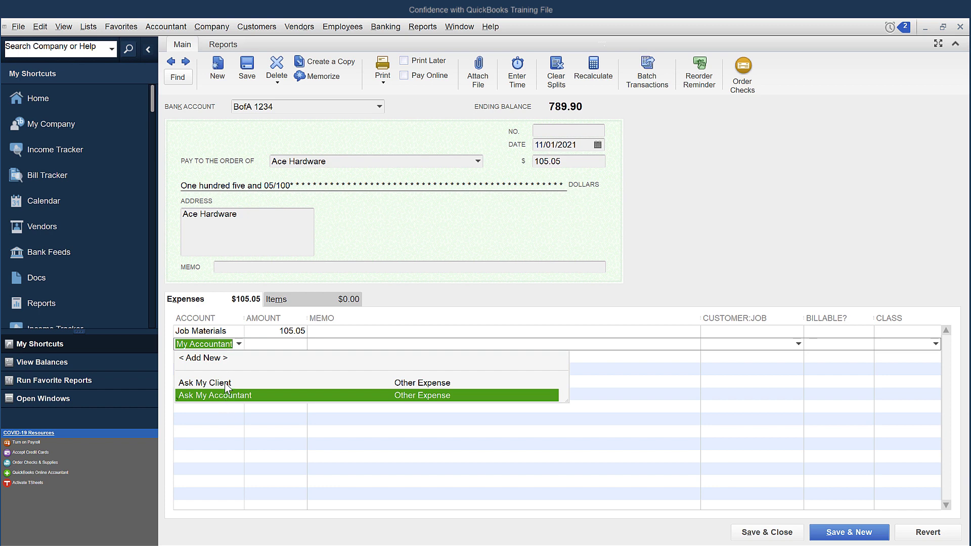
left_click(226, 383)
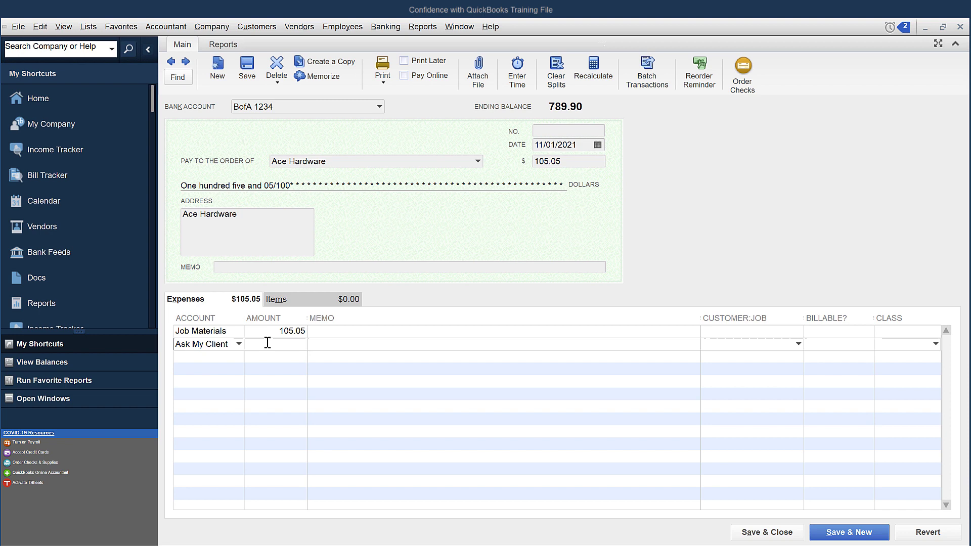
type("0.00")
left_click(361, 414)
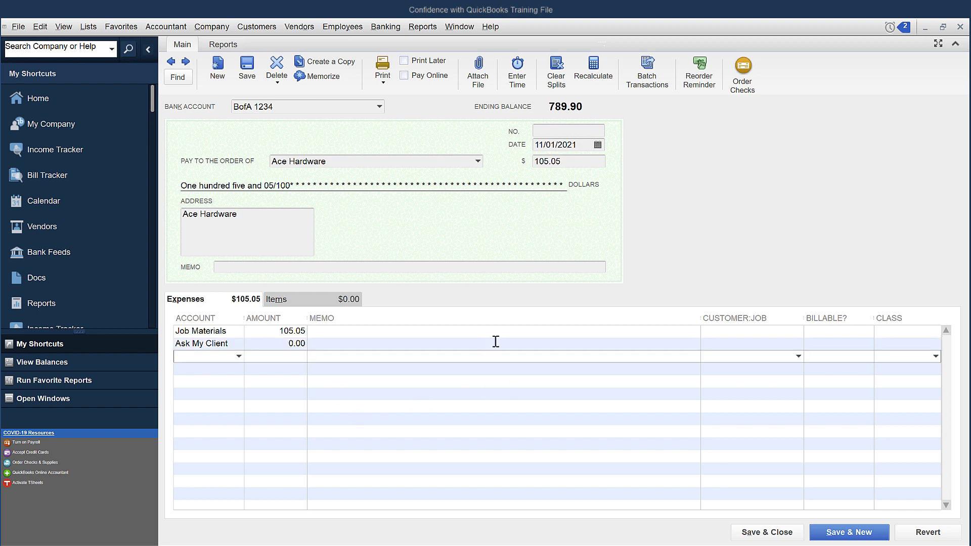
Add the memo 'Need customer details' to the Ask My Client line and save the check anyway.
left_click(574, 347)
type("Ne")
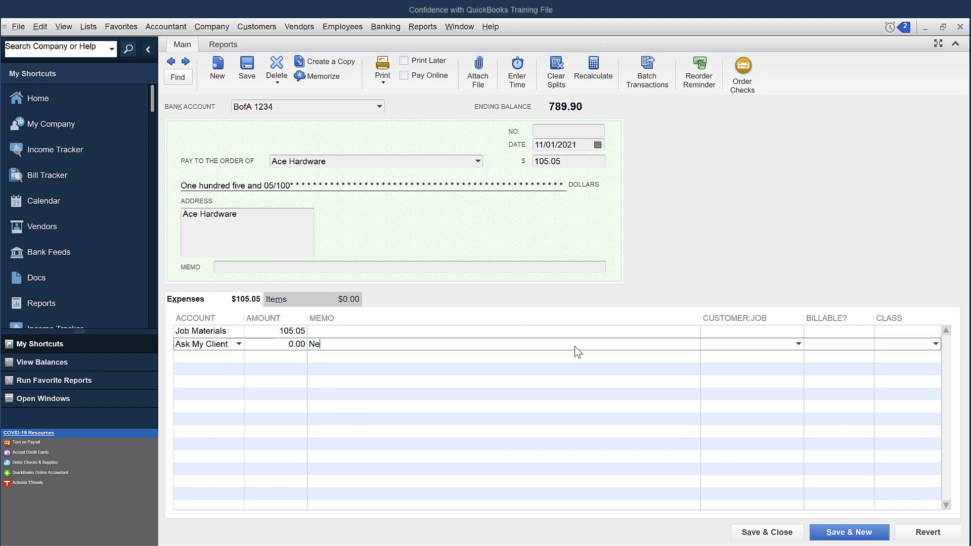
type("ed custoemr d")
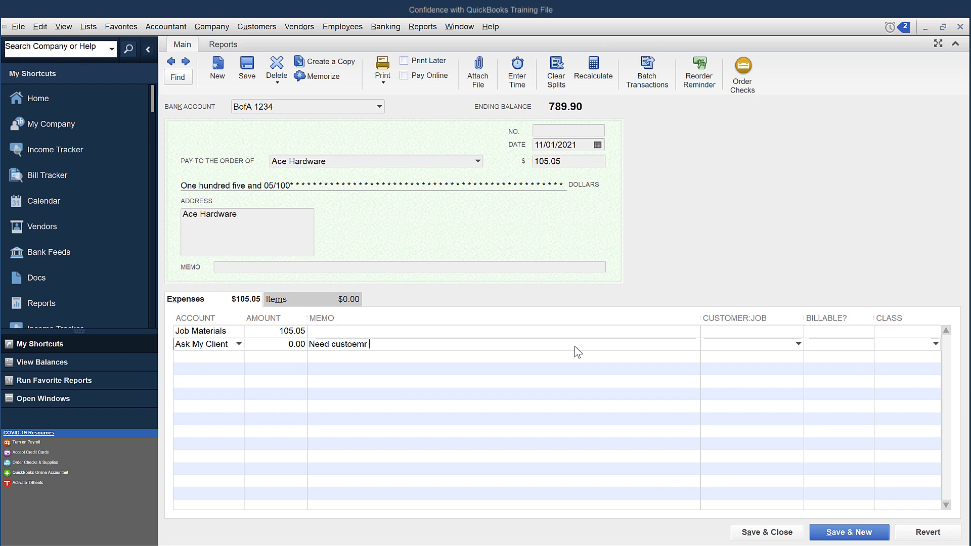
key("BackSpace")
key("BackSpace")
key("BackSpace")
key("BackSpace")
type("mer details")
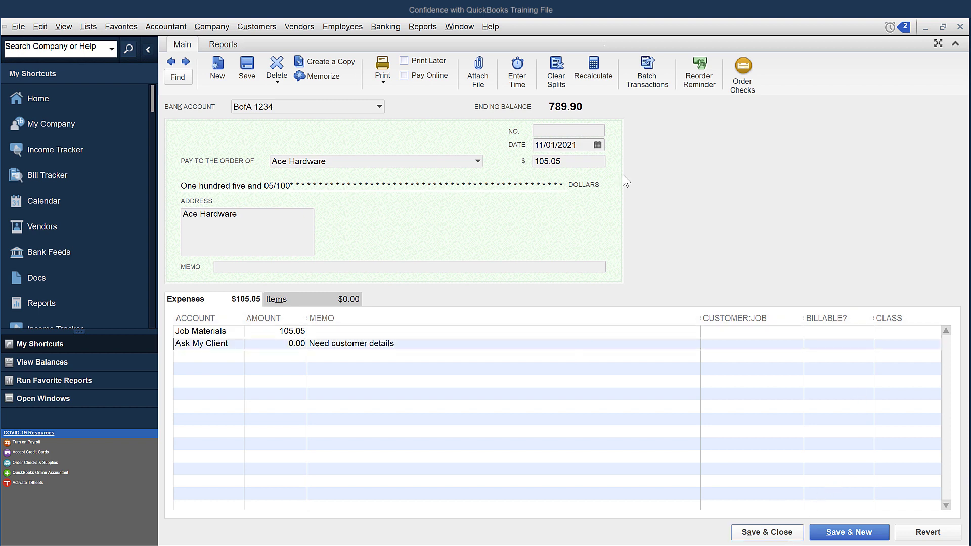
left_click(400, 162)
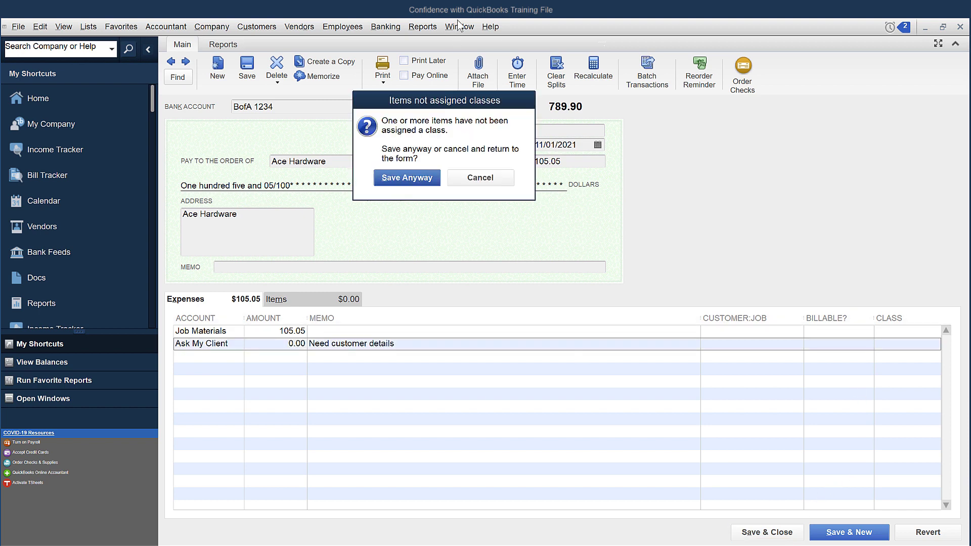
left_click(437, 183)
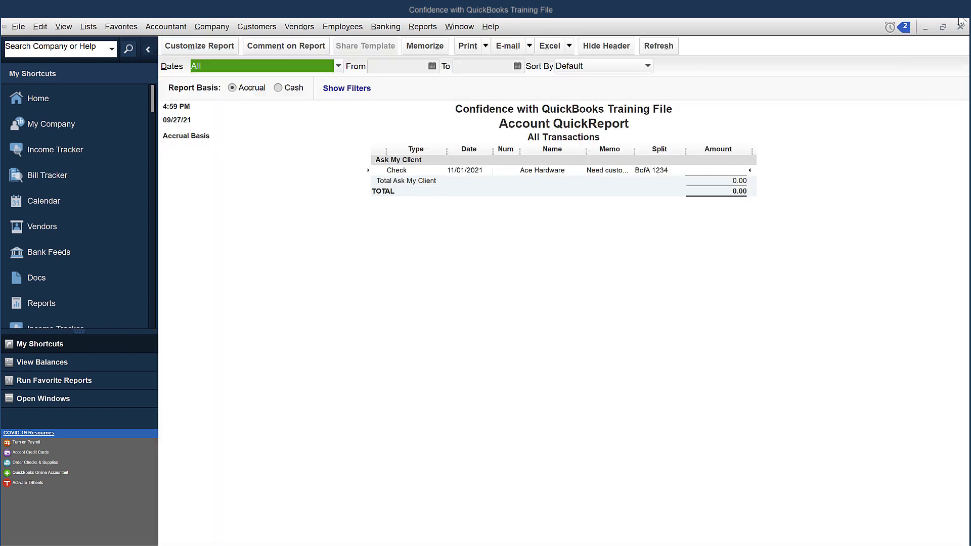
Close the QuickReport and run a Profit & Loss Standard report for all dates.
left_click(960, 26)
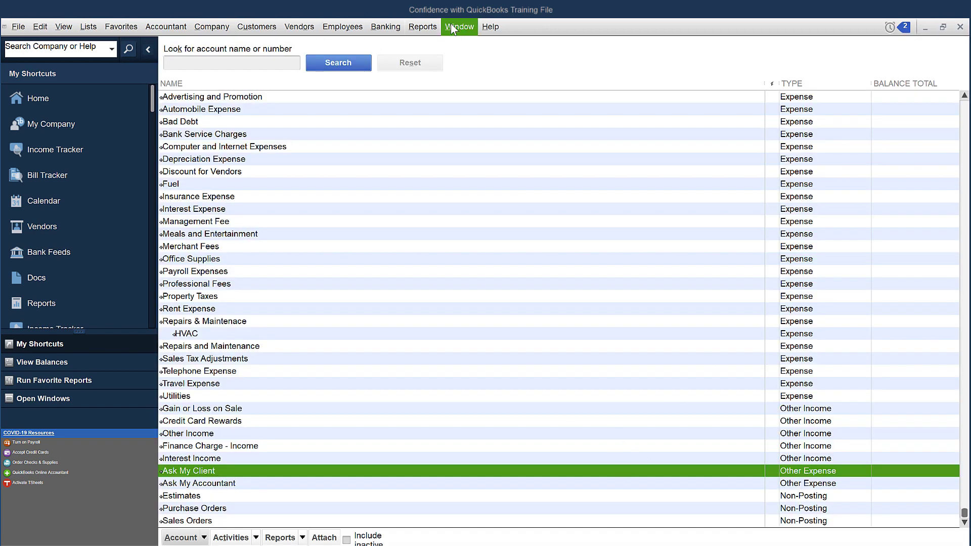
left_click(422, 27)
mouse_move(468, 128)
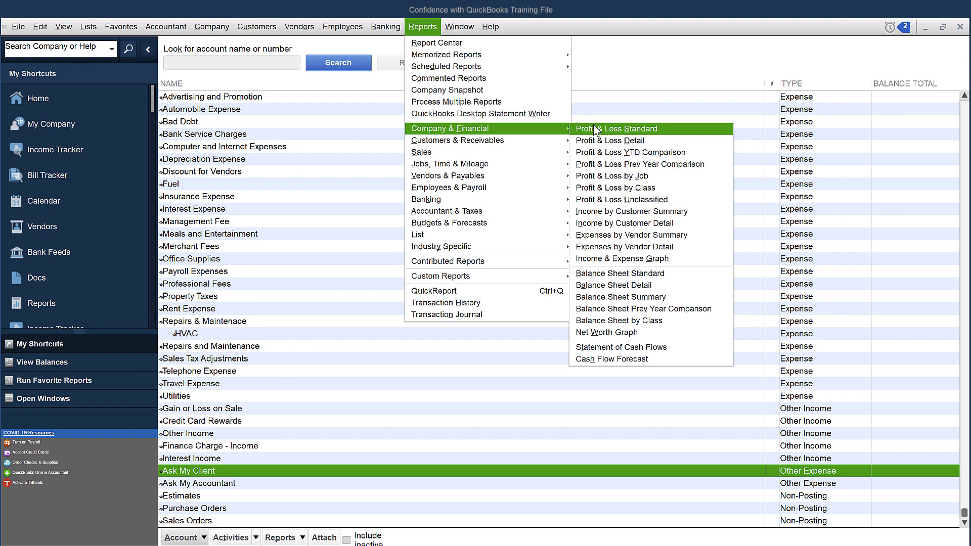
left_click(593, 128)
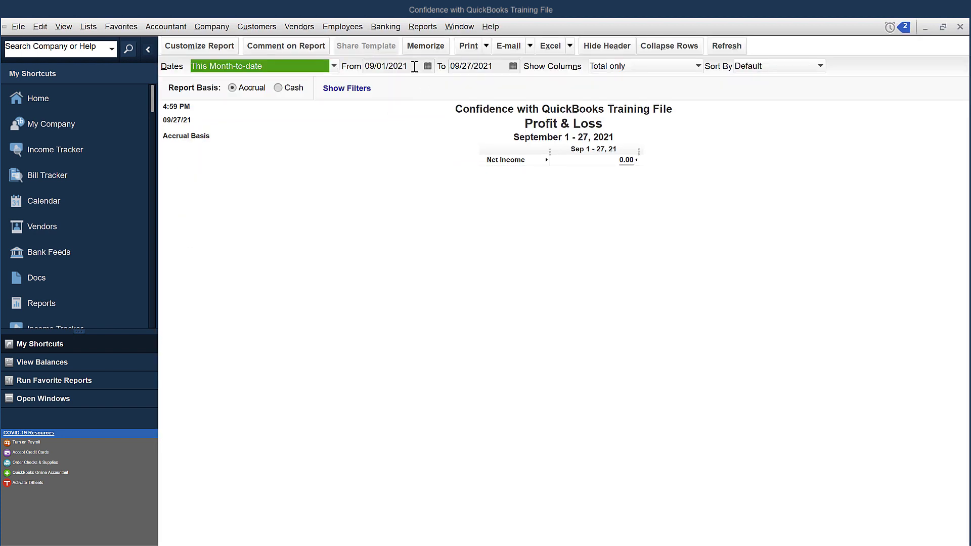
left_click(317, 66)
left_click(203, 80)
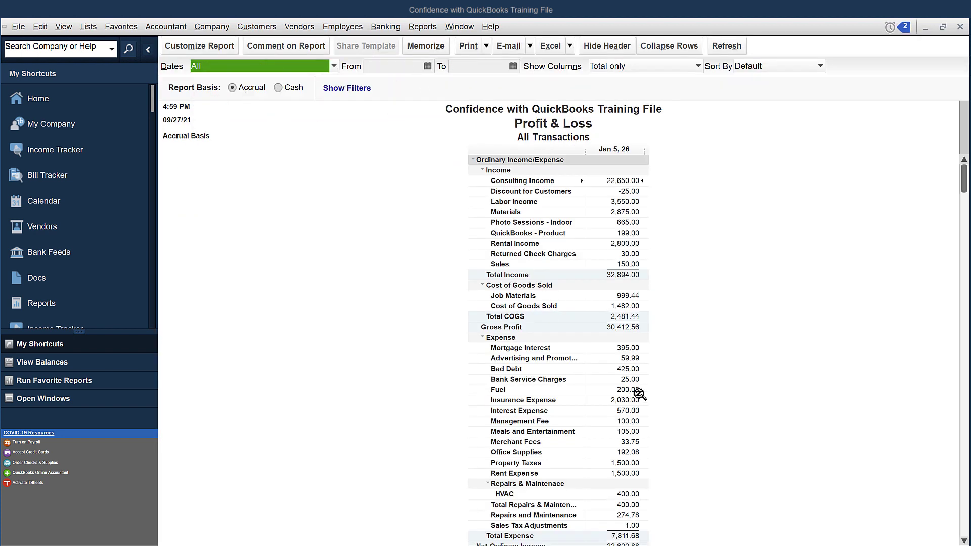
Drill into the Ask My Client amount and widen the Memo column.
scroll(639, 394, "down", 4)
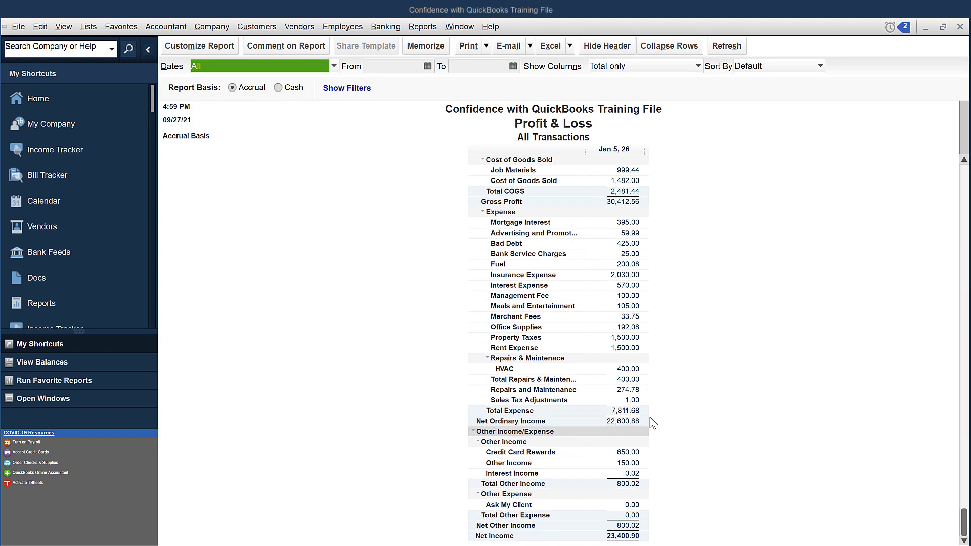
double_click(636, 505)
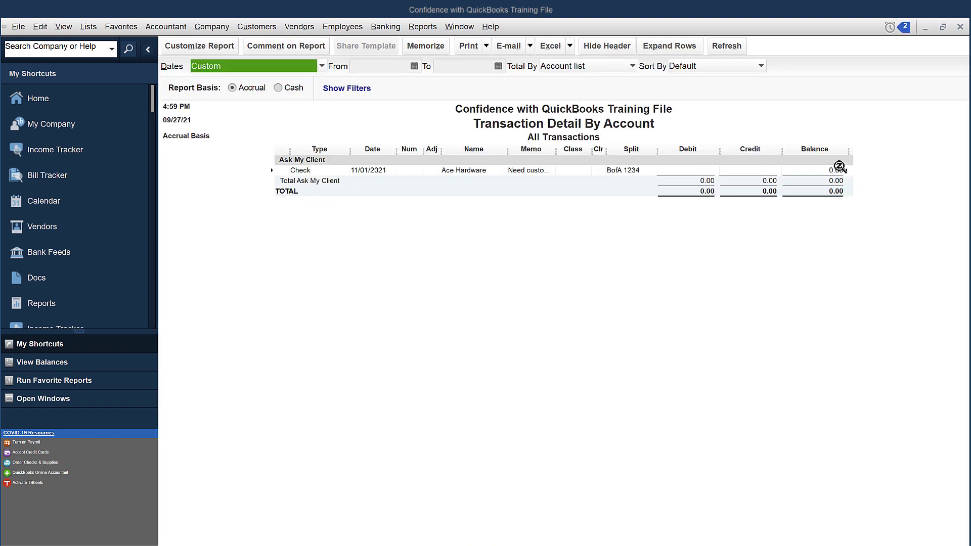
left_click_drag(556, 160, 599, 161)
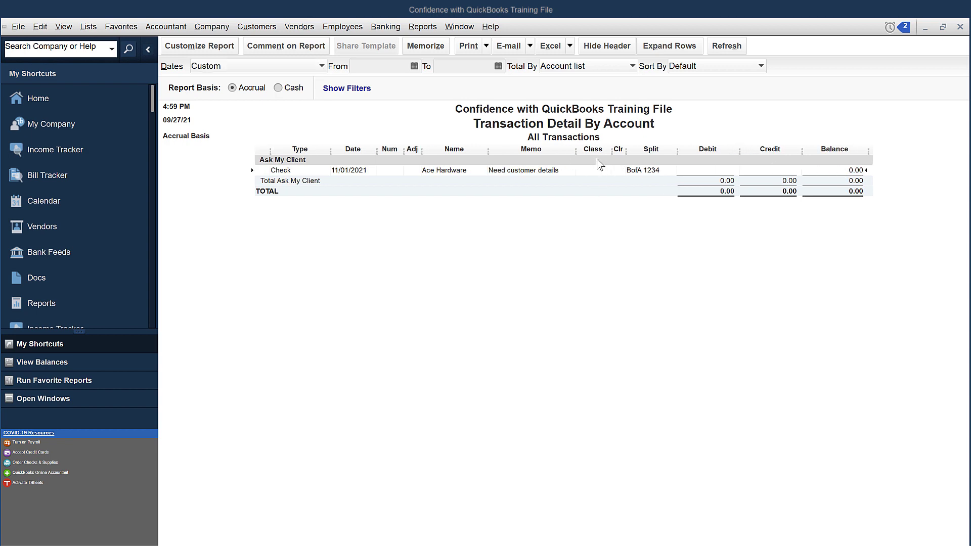
double_click(856, 175)
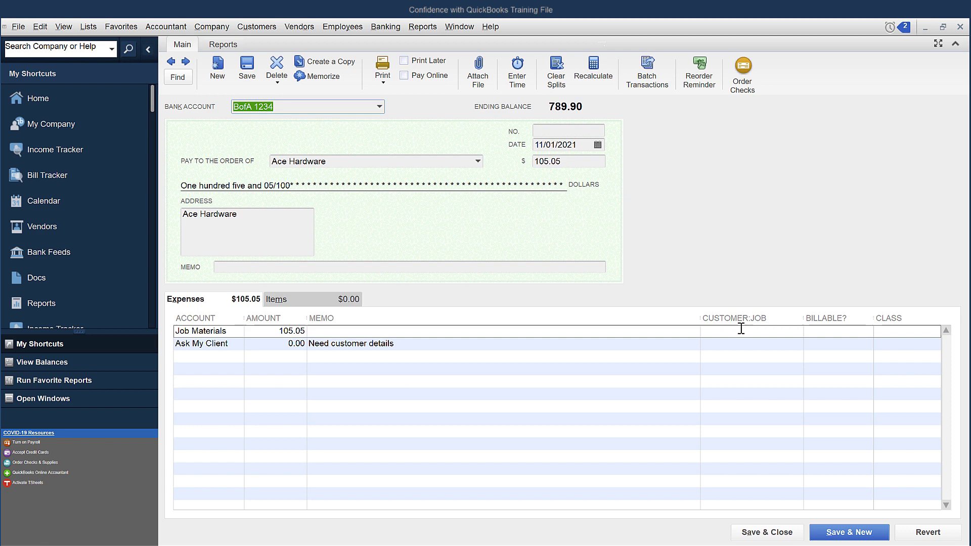
left_click(739, 329)
left_click(797, 331)
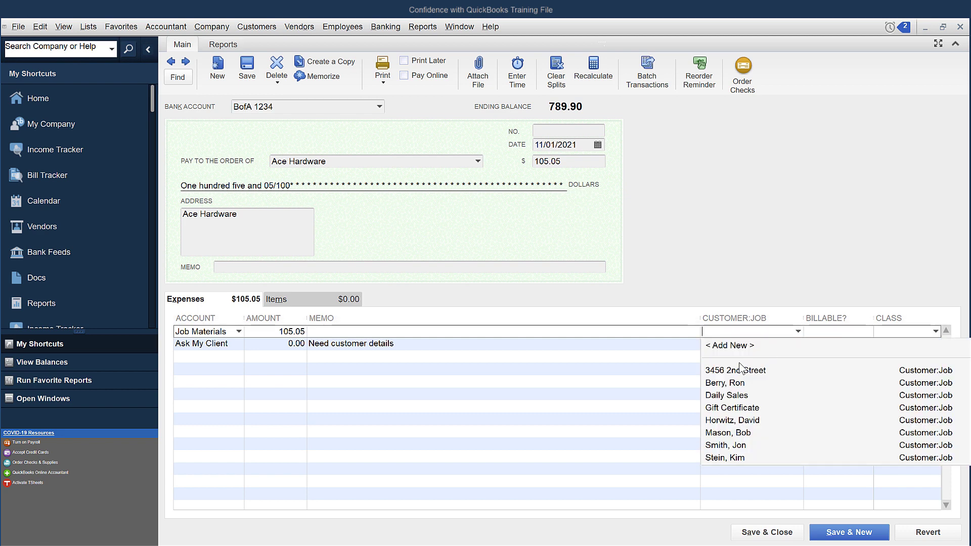
left_click(746, 368)
left_click(837, 332)
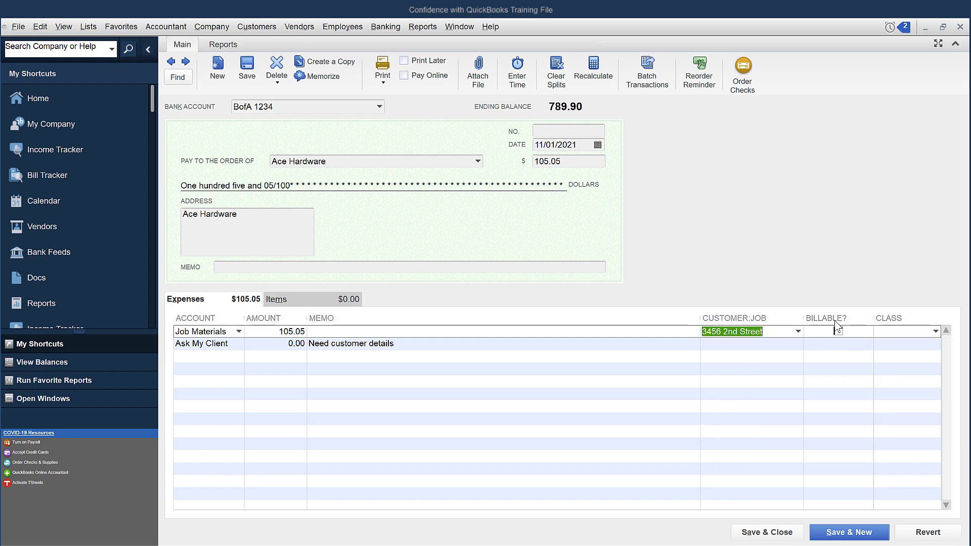
Delete the Ask My Client line, save the check without classes, and close the detail report.
left_click(207, 347)
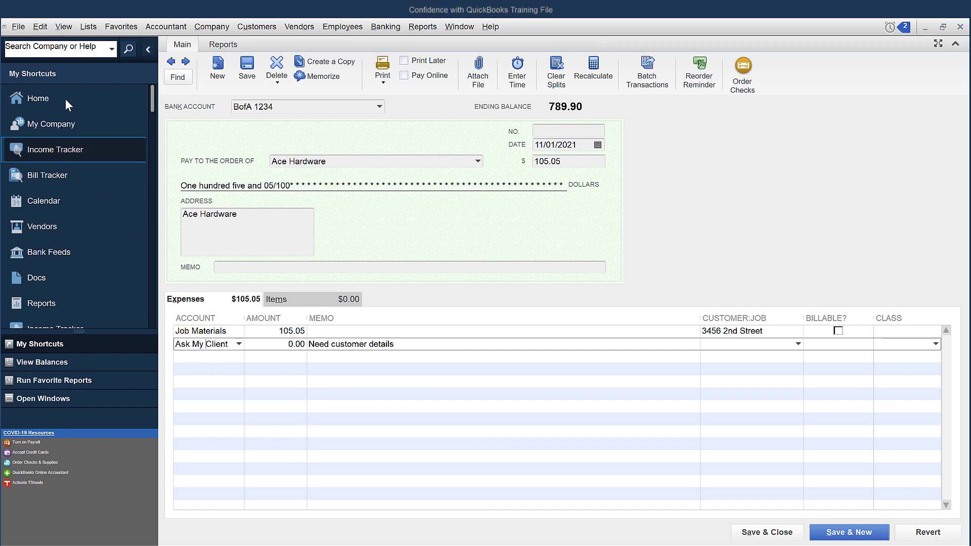
left_click(39, 26)
left_click(69, 144)
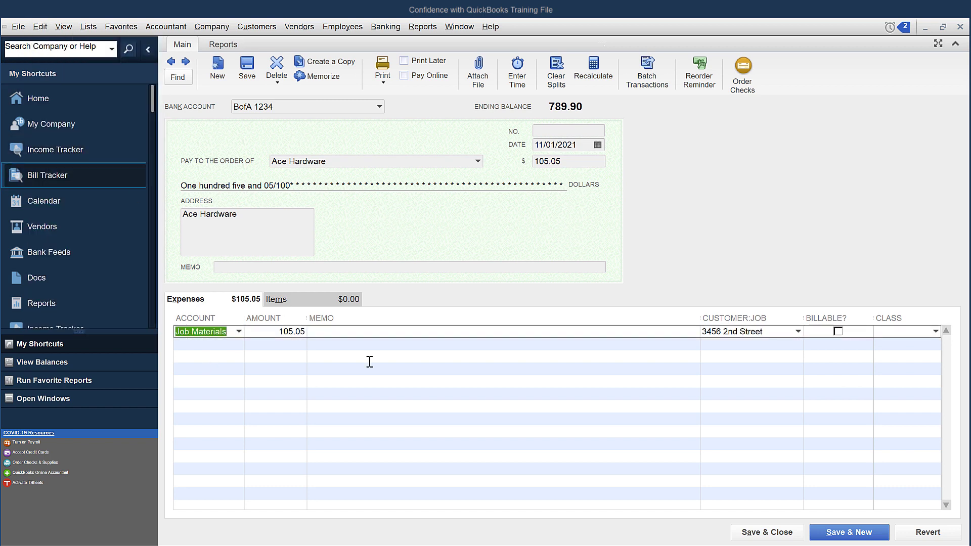
left_click(763, 531)
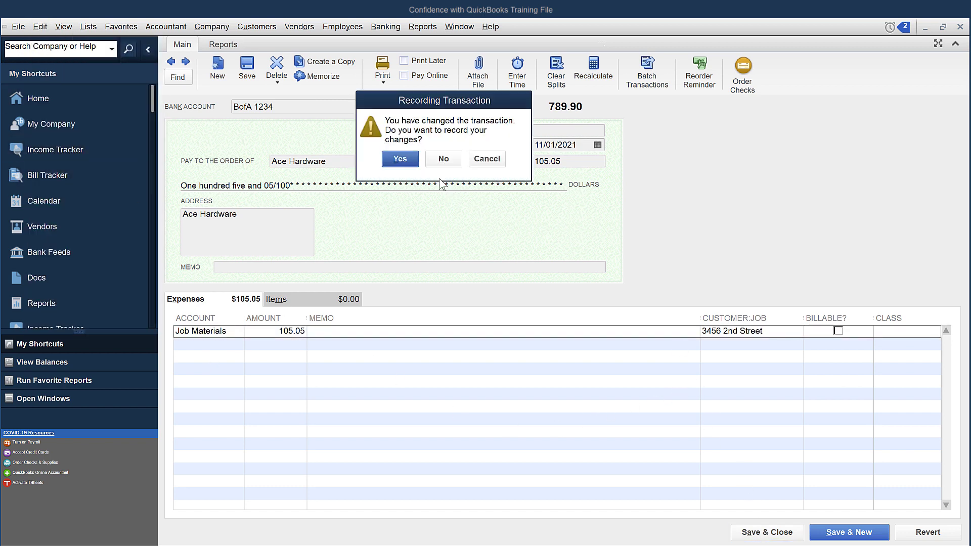
left_click(404, 161)
left_click(412, 181)
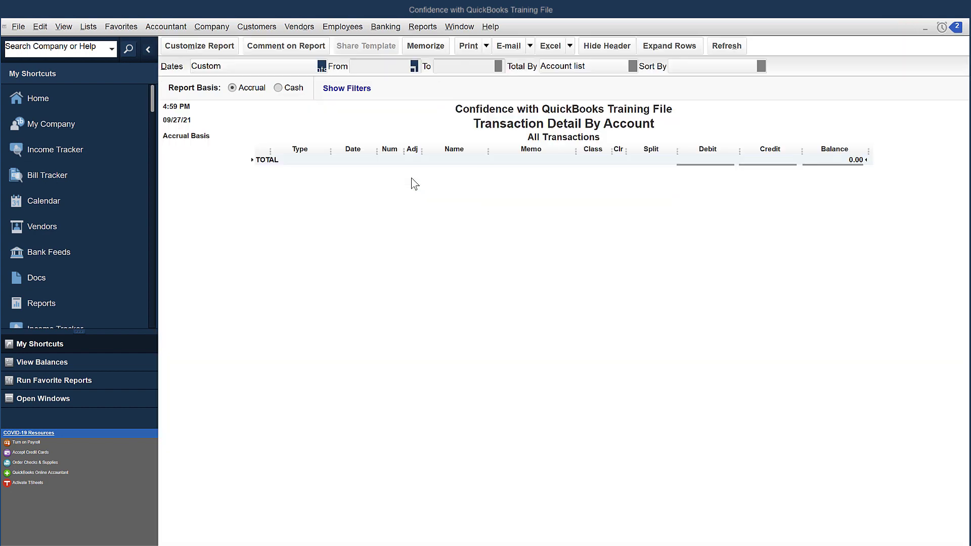
left_click(959, 30)
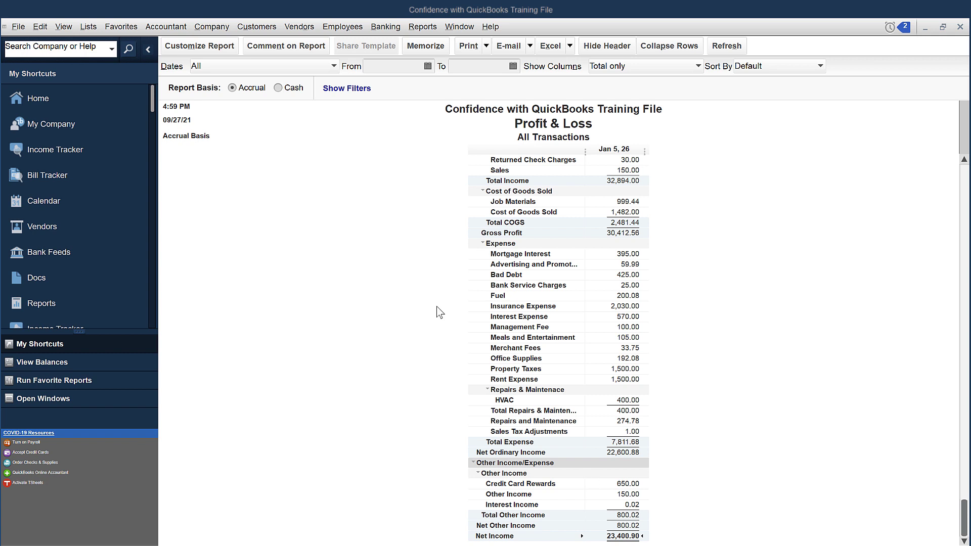
left_click(89, 26)
mouse_move(92, 28)
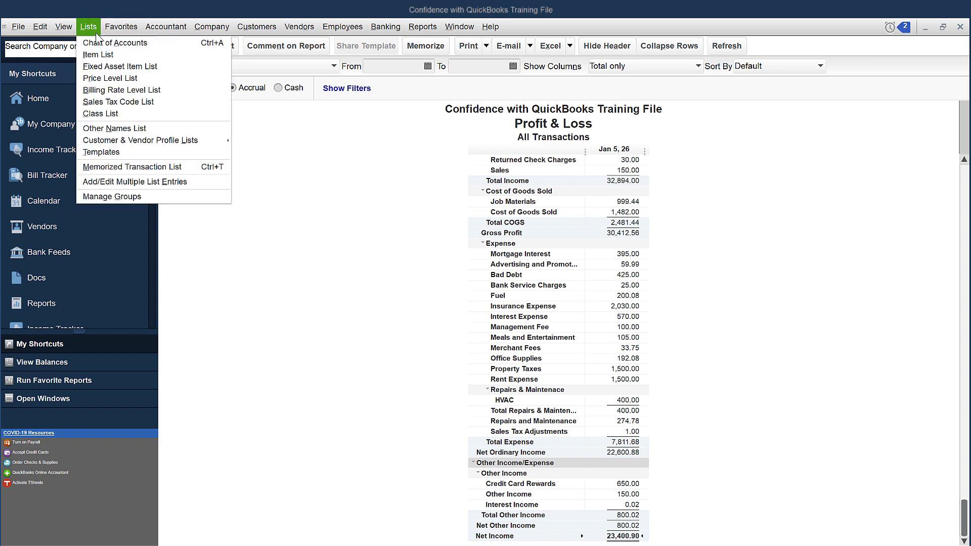